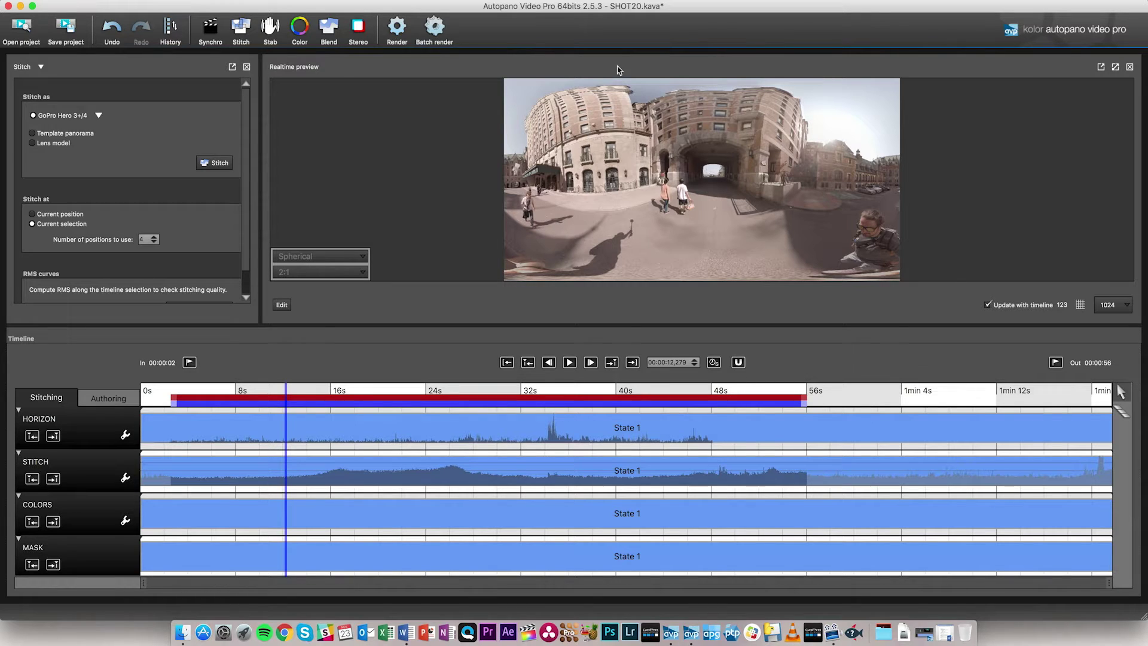
Check the stitching in the preview at several moments between about 12 s and 39 s, comparing them with the STITCH track's RMS curve.
left_click(389, 392)
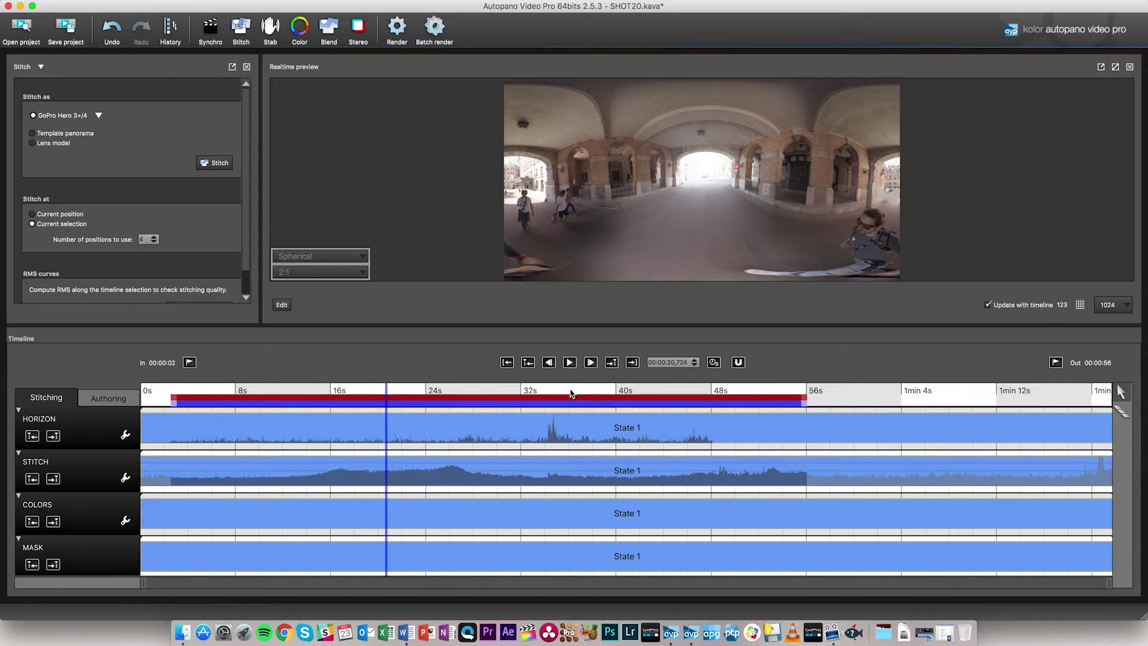
left_click(605, 390)
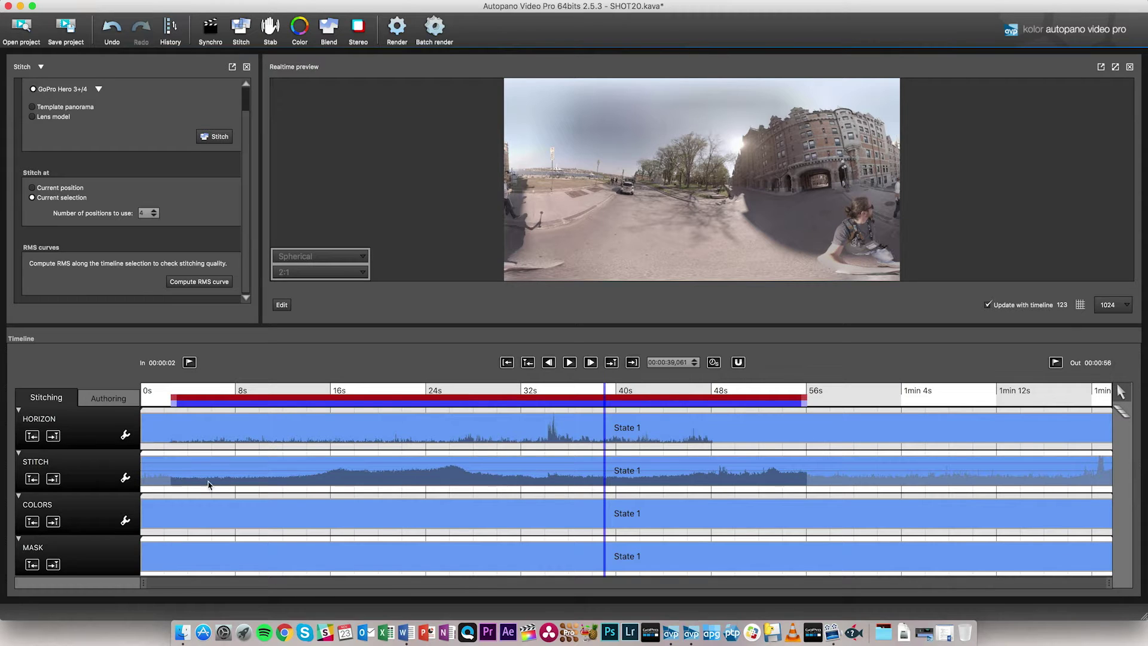
left_click(286, 395)
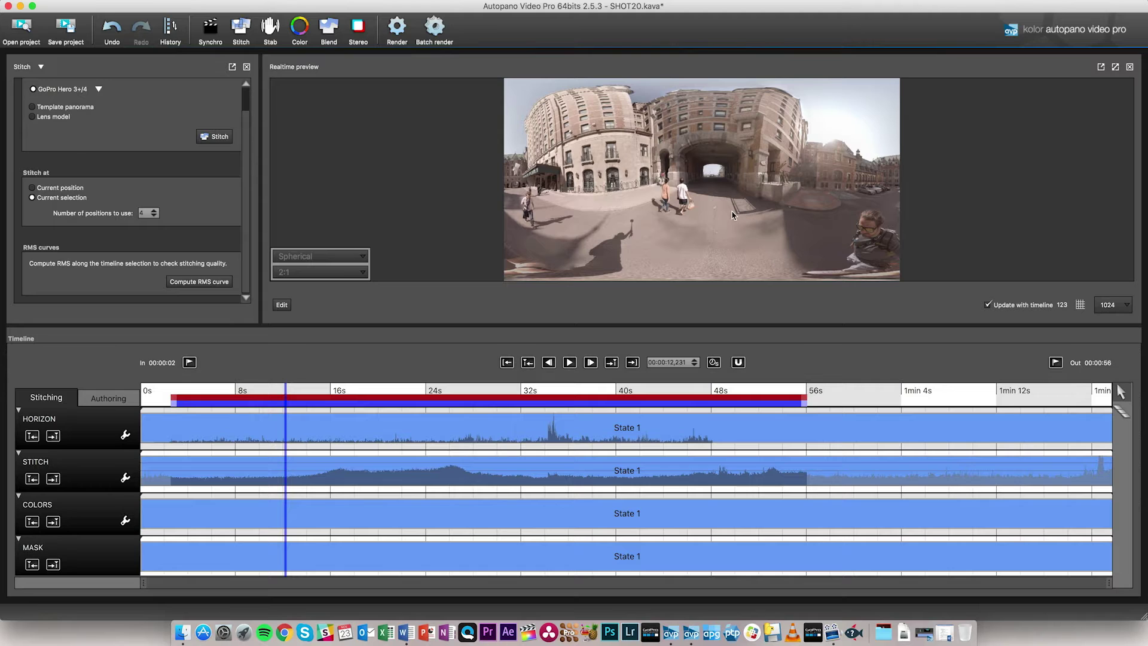
left_click(308, 393)
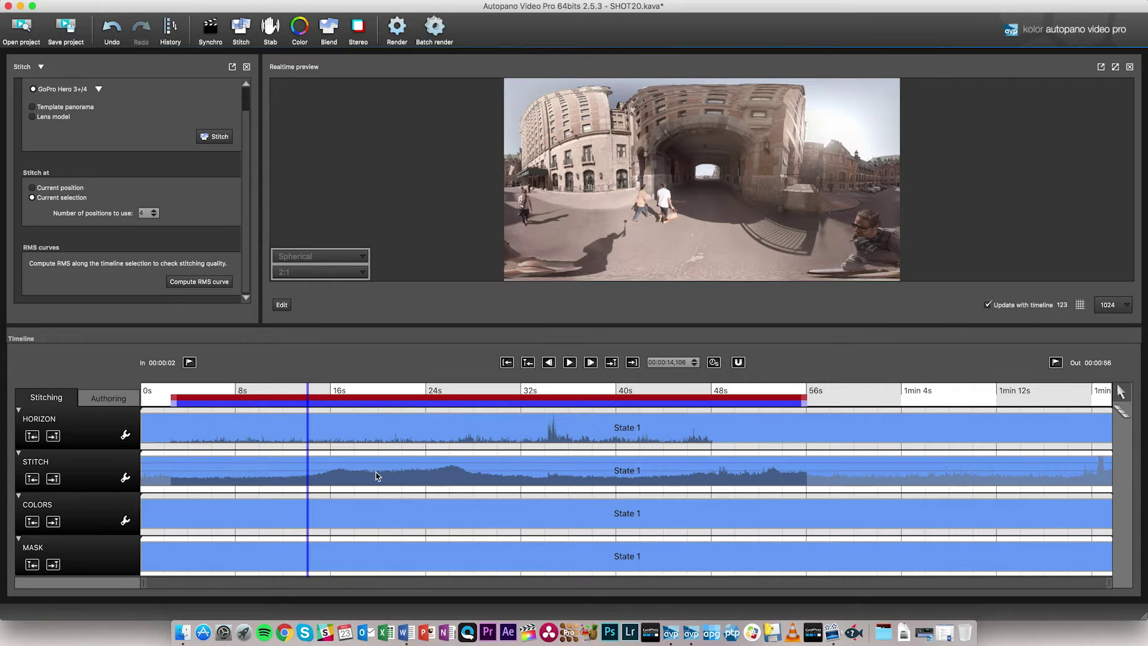
left_click(503, 393)
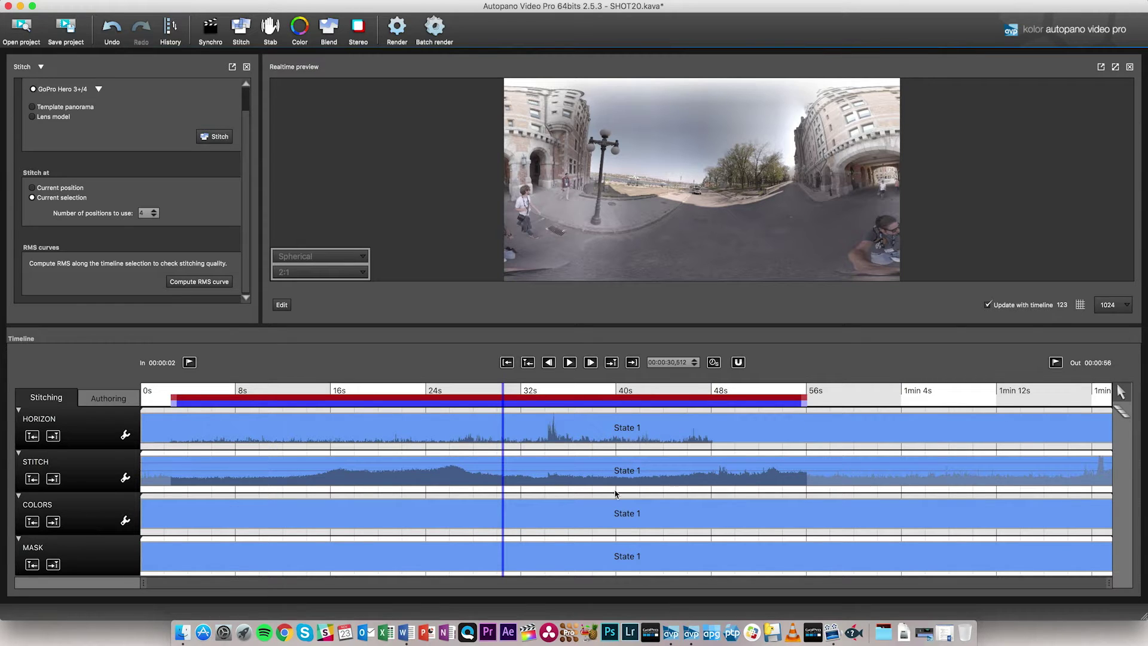
left_click(546, 389)
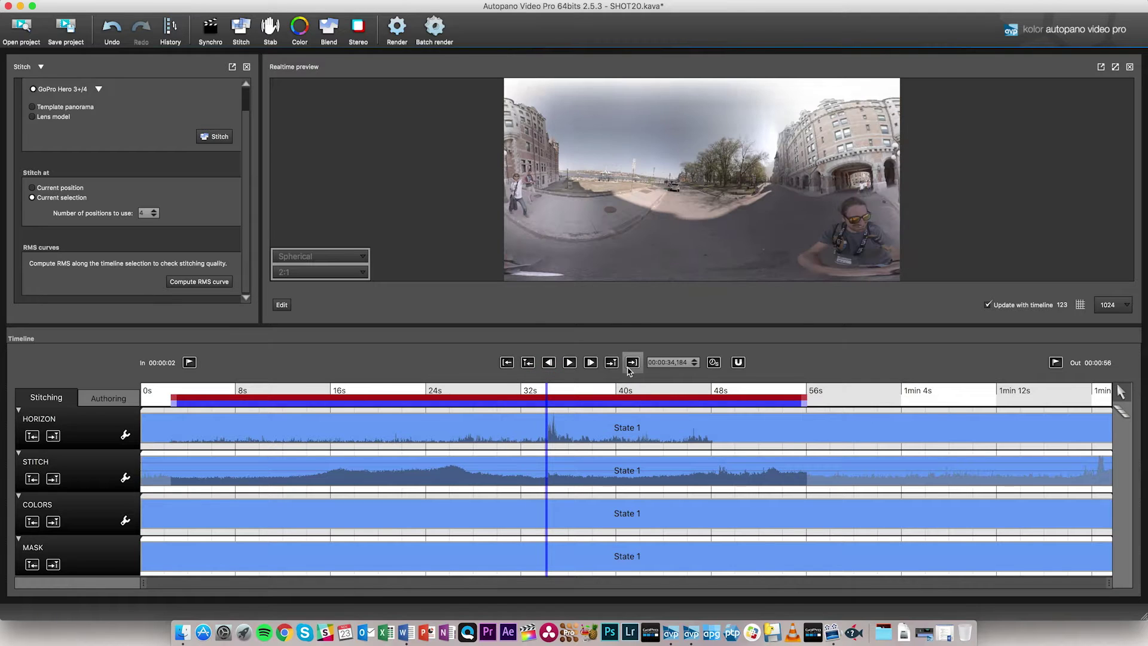
left_click(458, 390)
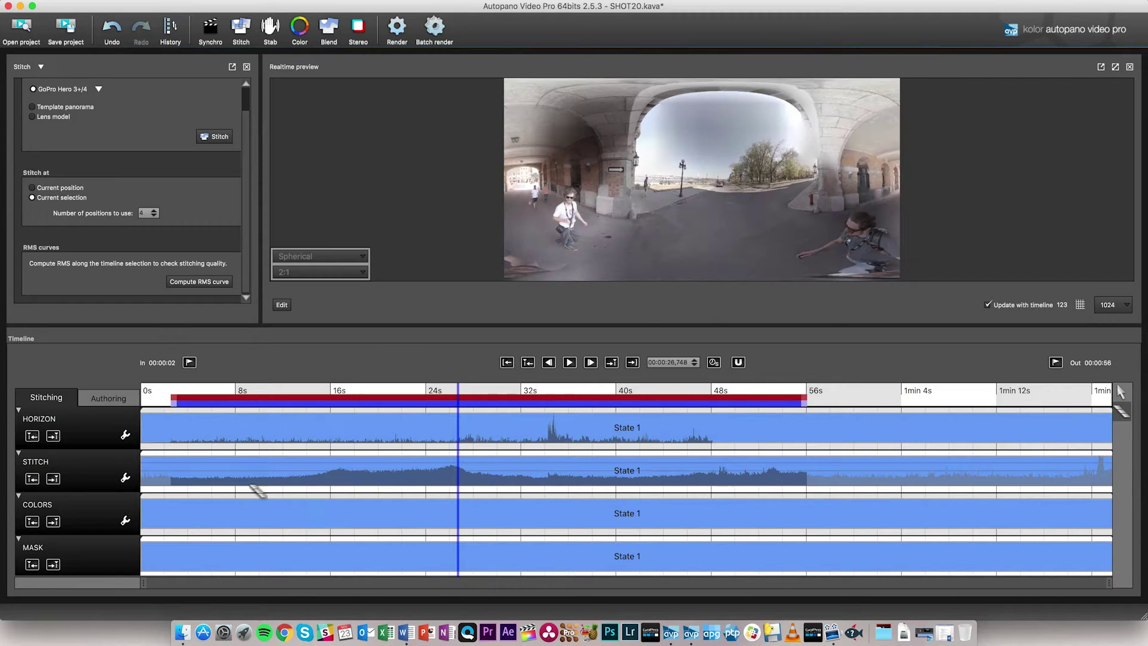
Split the STITCH track into separate states at about 2.8 s, 14.4 s, 27.8 s and 55.7 s, and return to the selection tool.
left_click(174, 477)
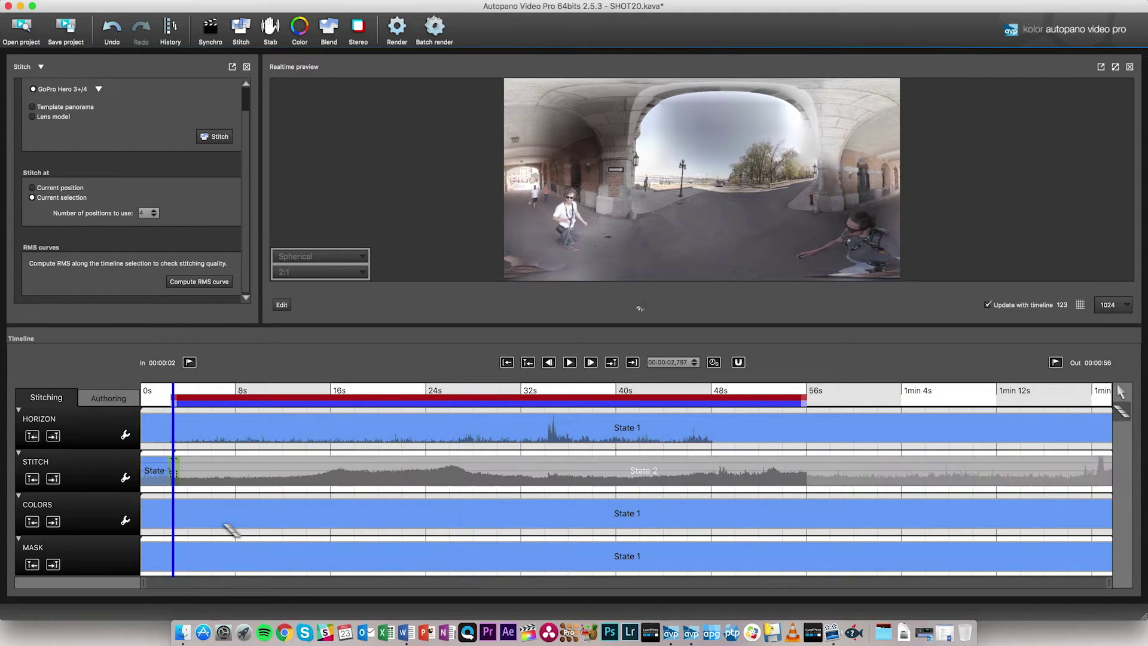
left_click(312, 472)
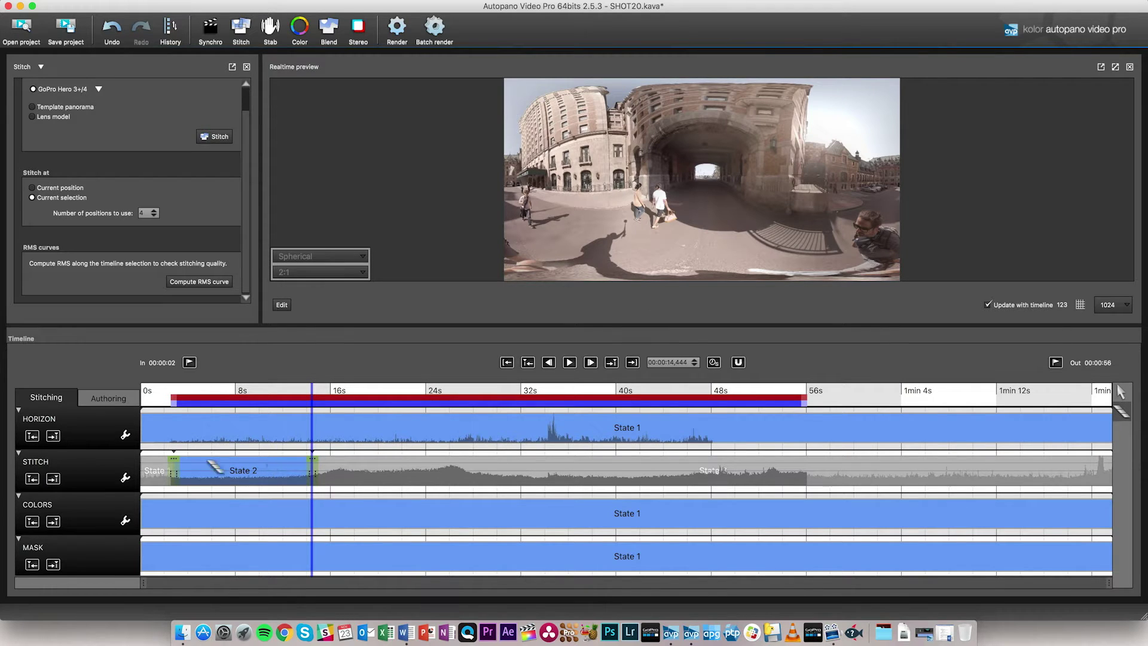
left_click(471, 481)
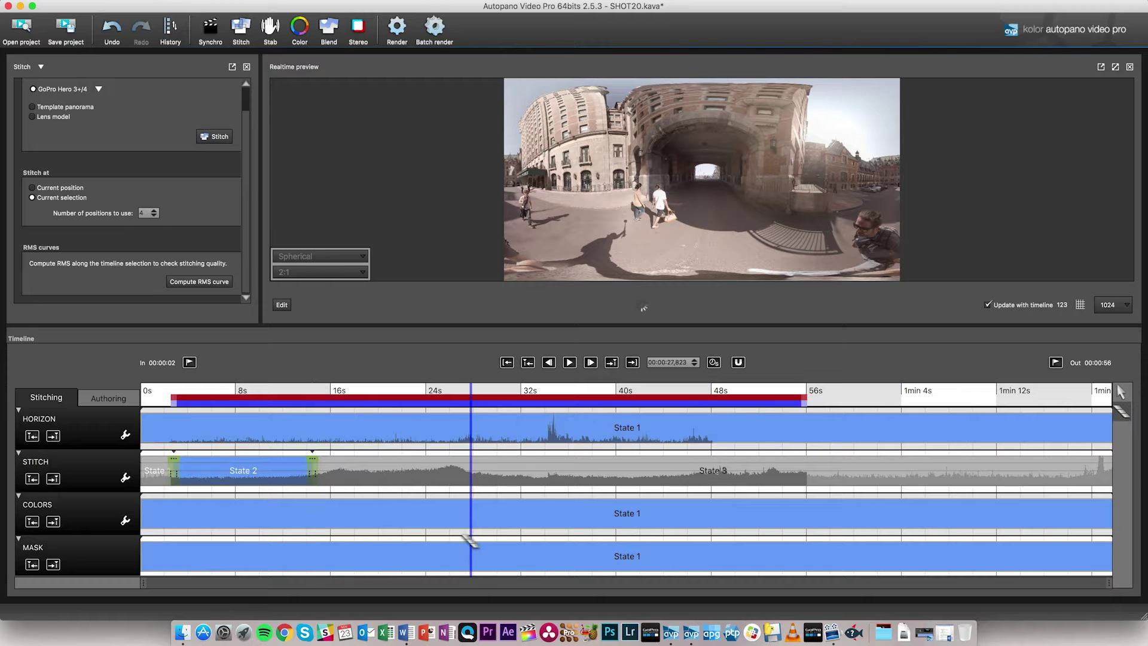
double_click(471, 482)
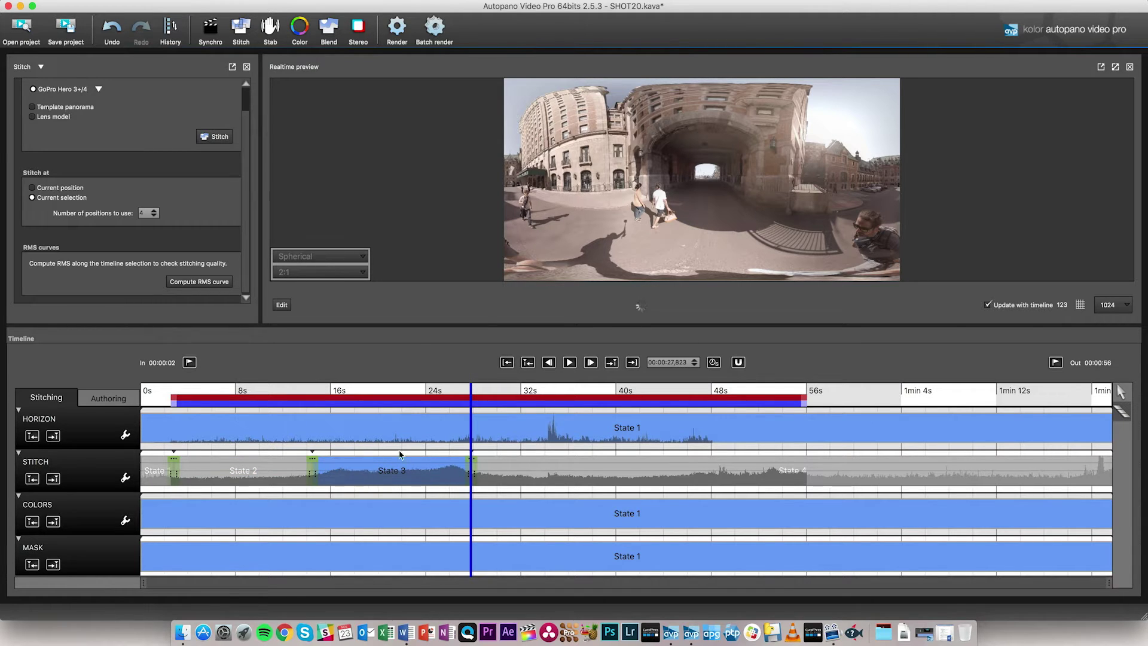
left_click(804, 473)
double_click(807, 482)
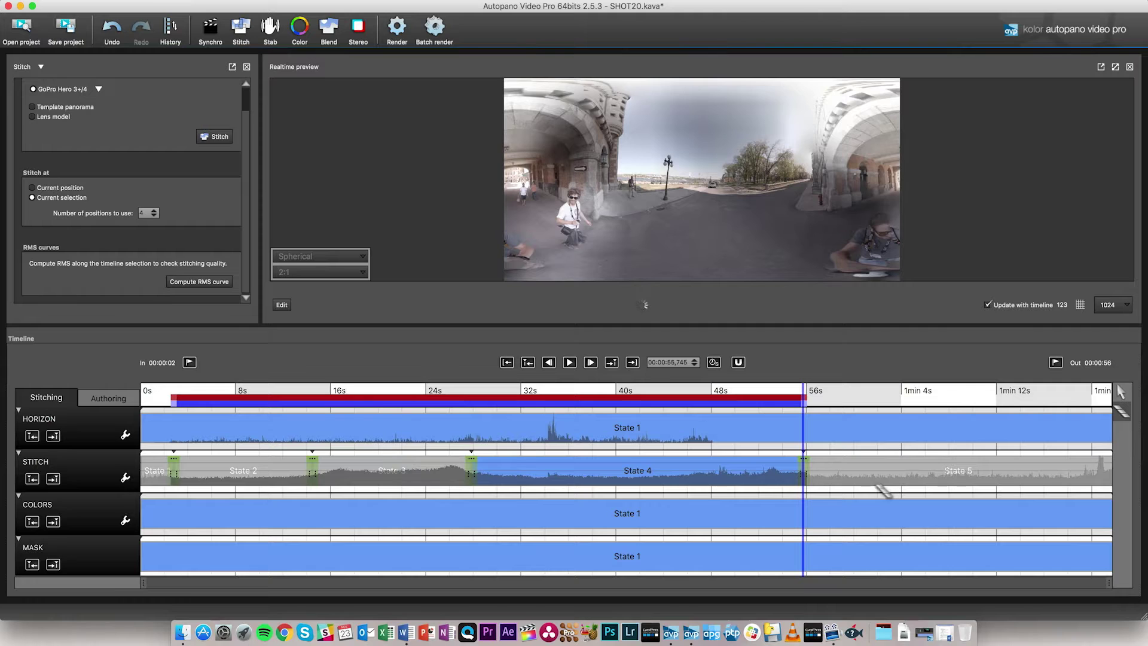
left_click(1121, 392)
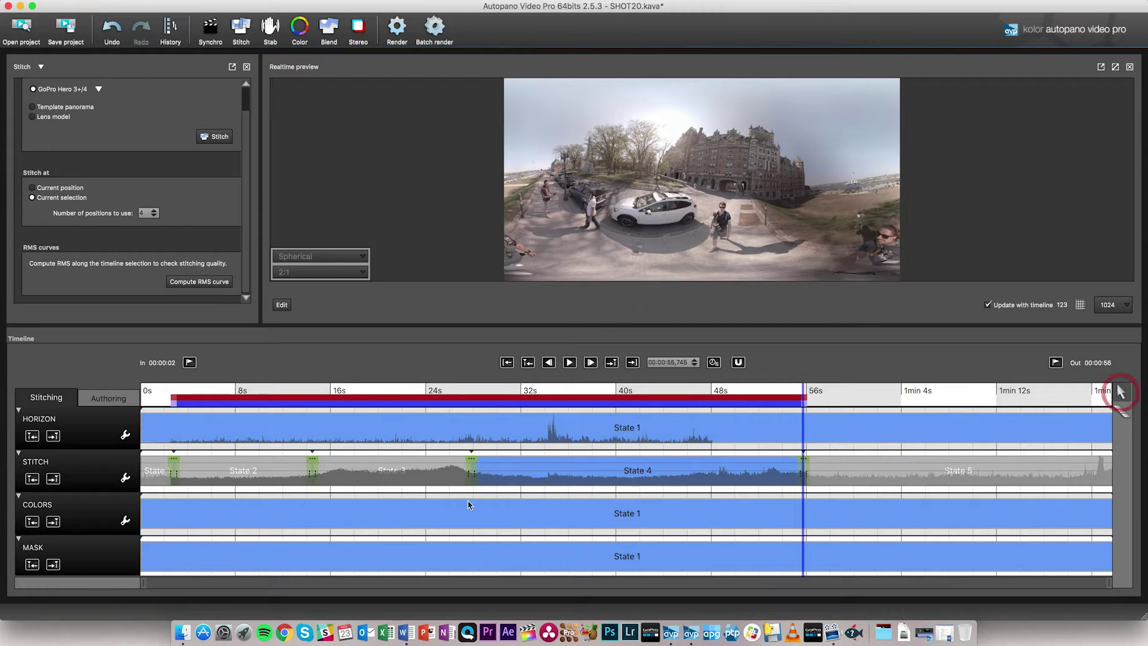
Select the range of State 2 on the STITCH track and restitch it using the current selection.
right_click(244, 470)
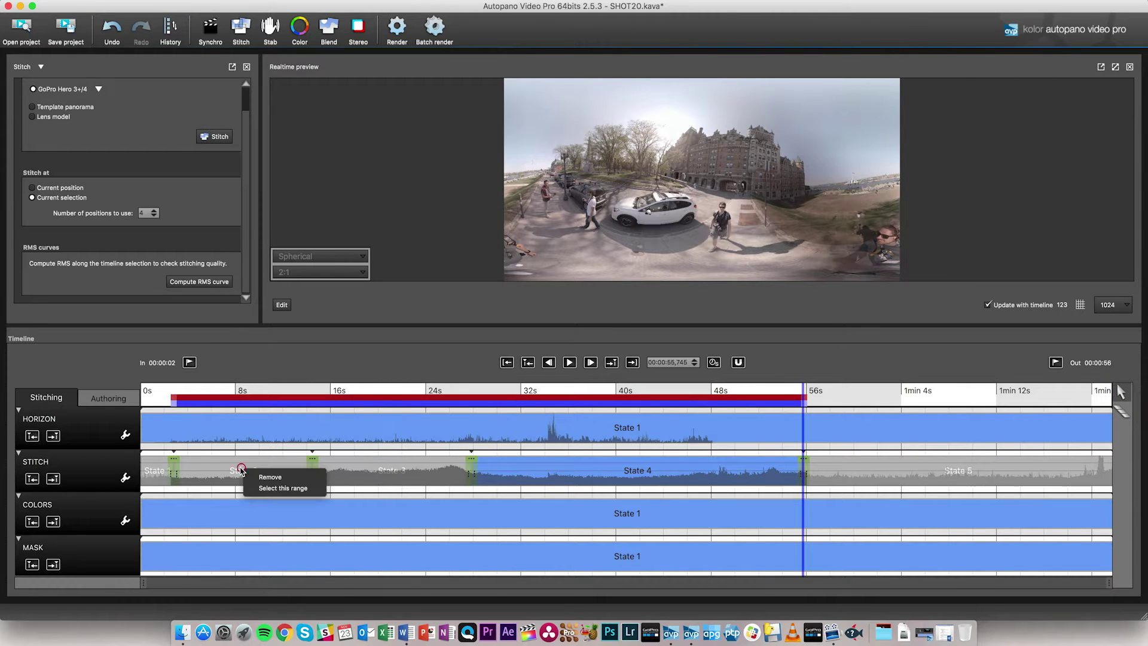
left_click(269, 489)
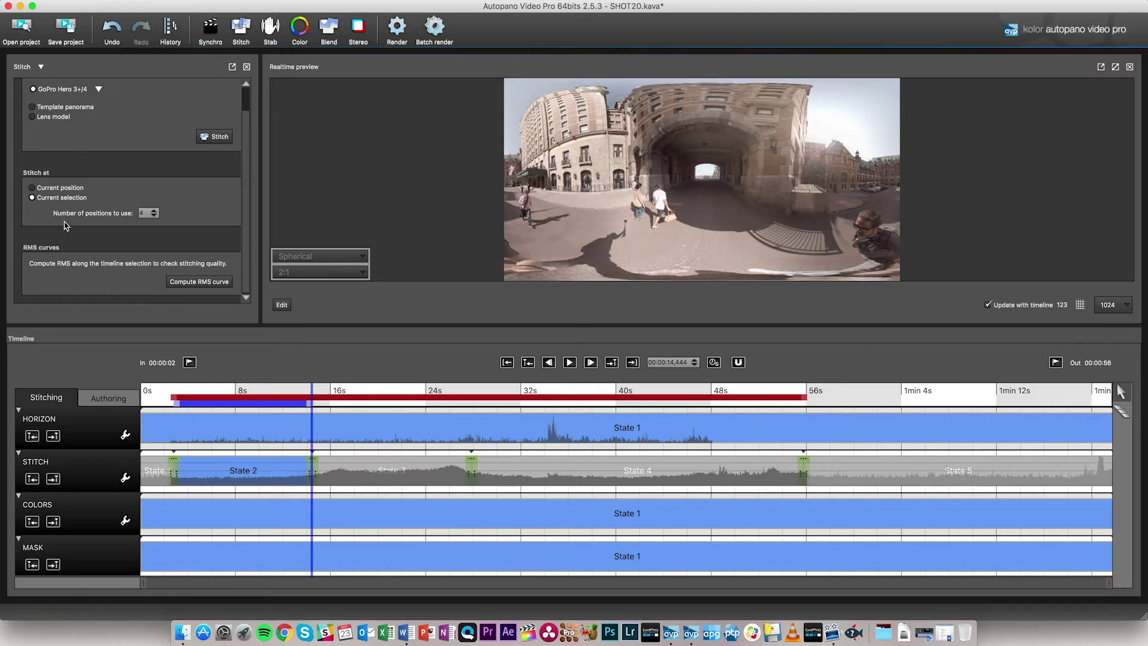
left_click(217, 138)
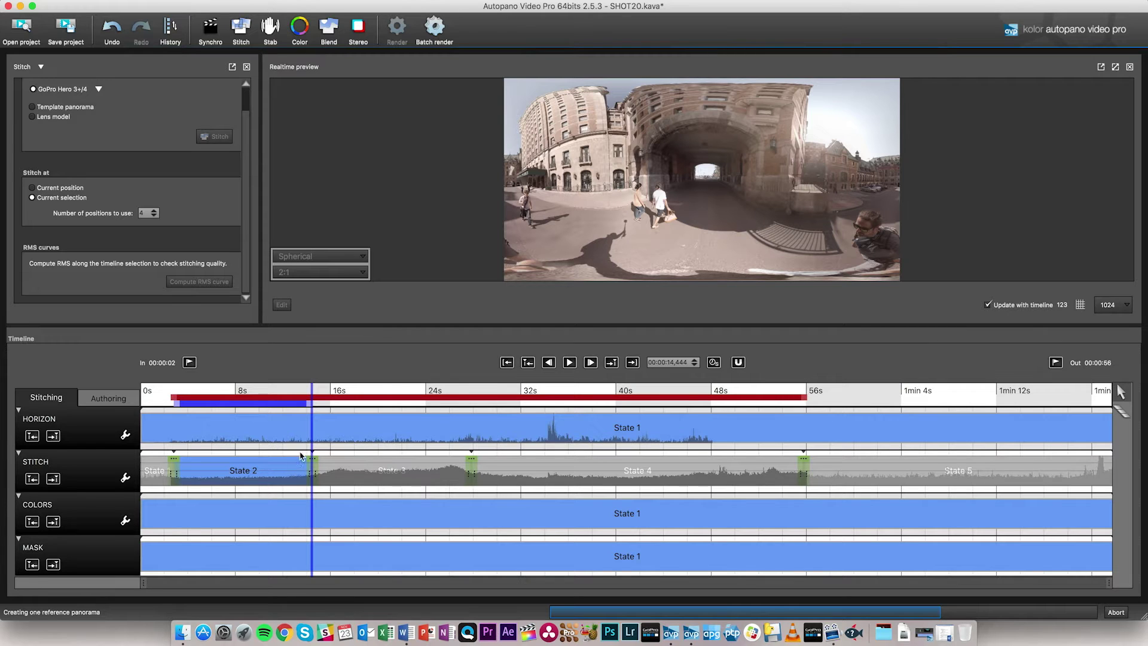
Select the range of State 3 on the STITCH track, move the playhead to about 20 s and restitch that selection.
right_click(390, 470)
left_click(413, 483)
left_click(381, 391)
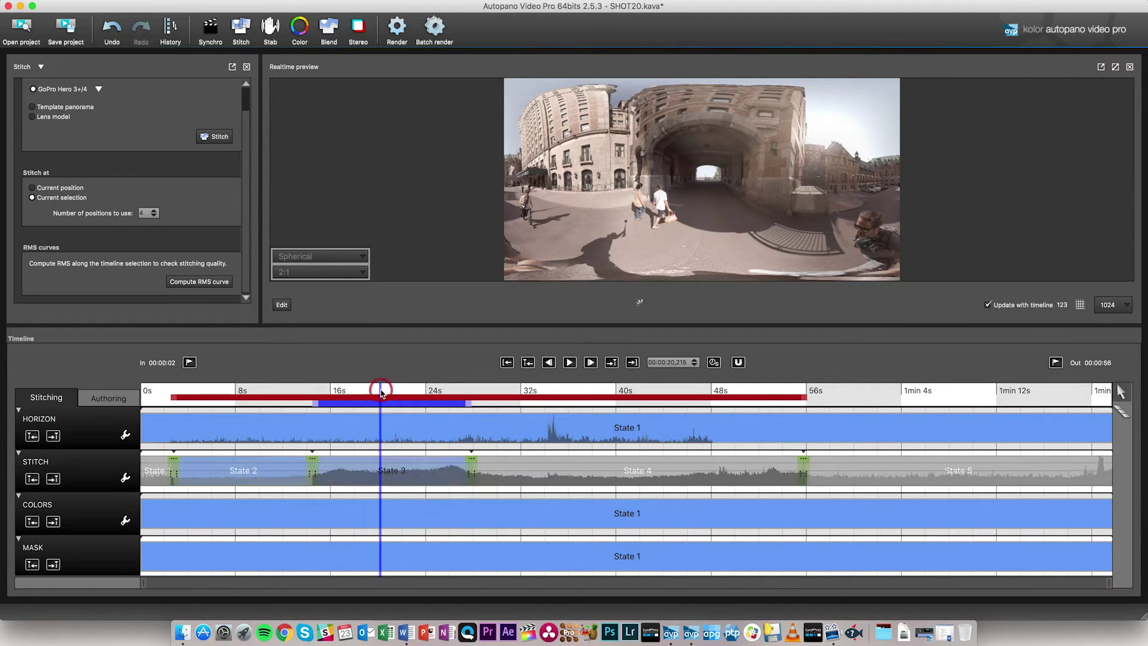
left_click(222, 137)
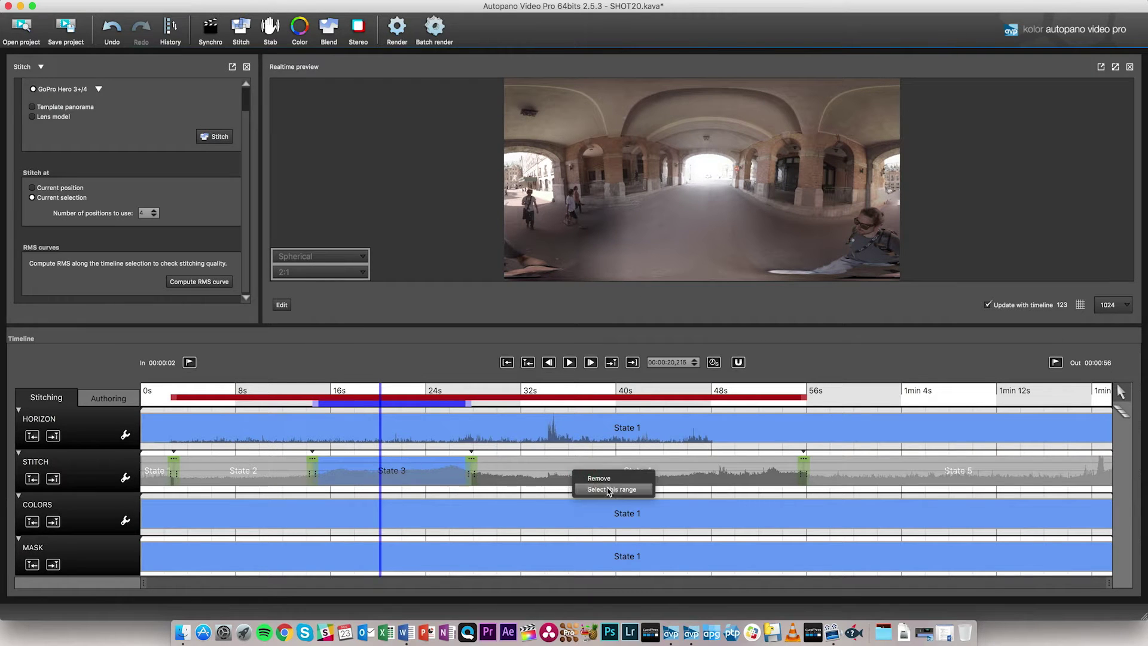
Select the range of State 4 on the STITCH track and restitch it using the current selection.
left_click(598, 470)
left_click(219, 137)
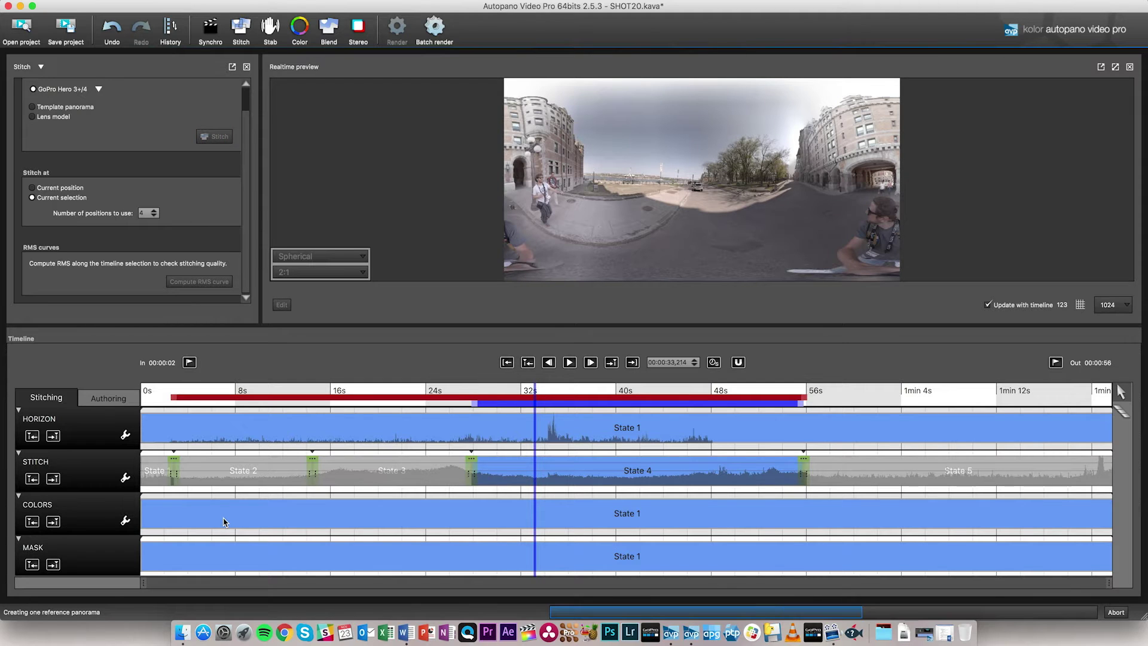
left_click(405, 363)
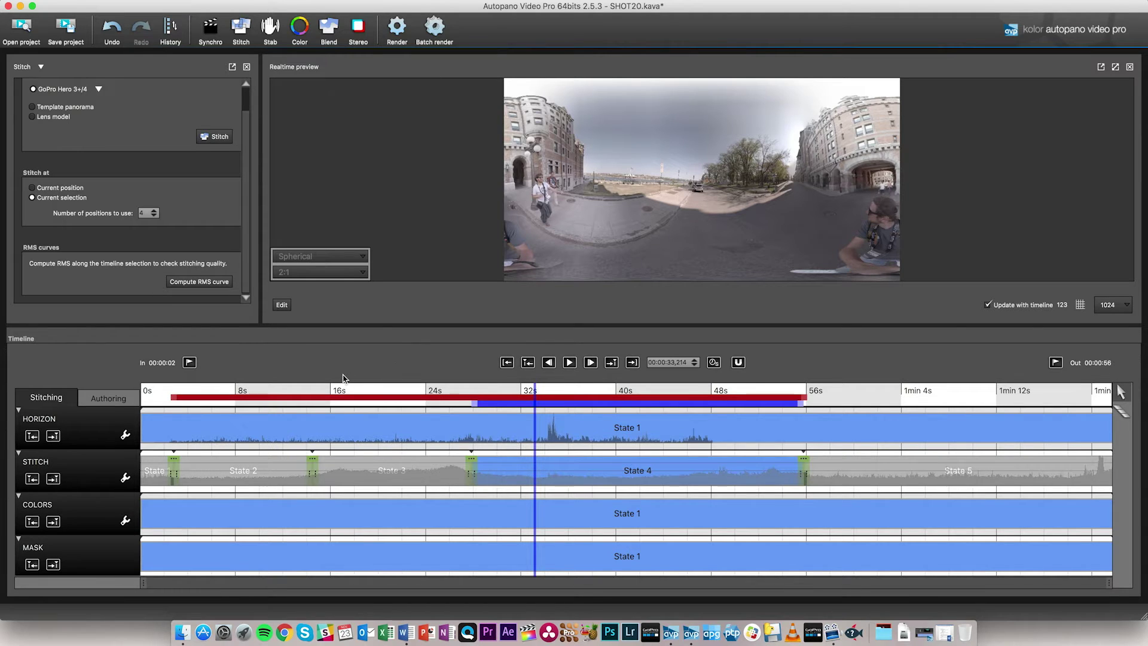
Extend the timeline selection to the whole in-to-out range and compute its RMS curve again.
double_click(326, 389)
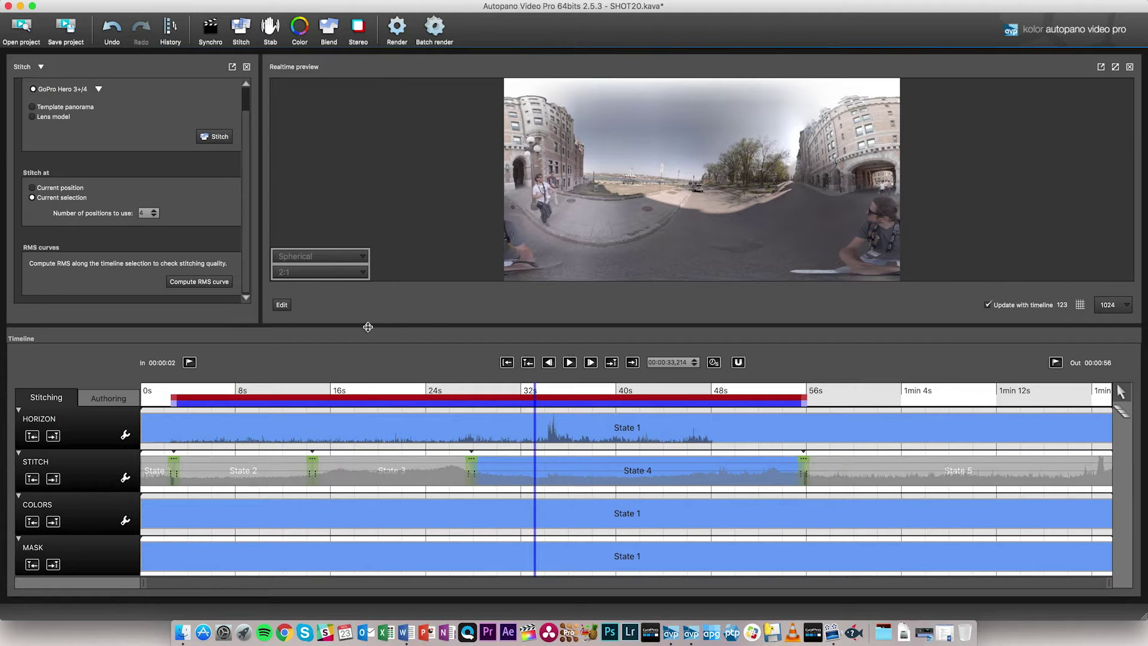
left_click(218, 282)
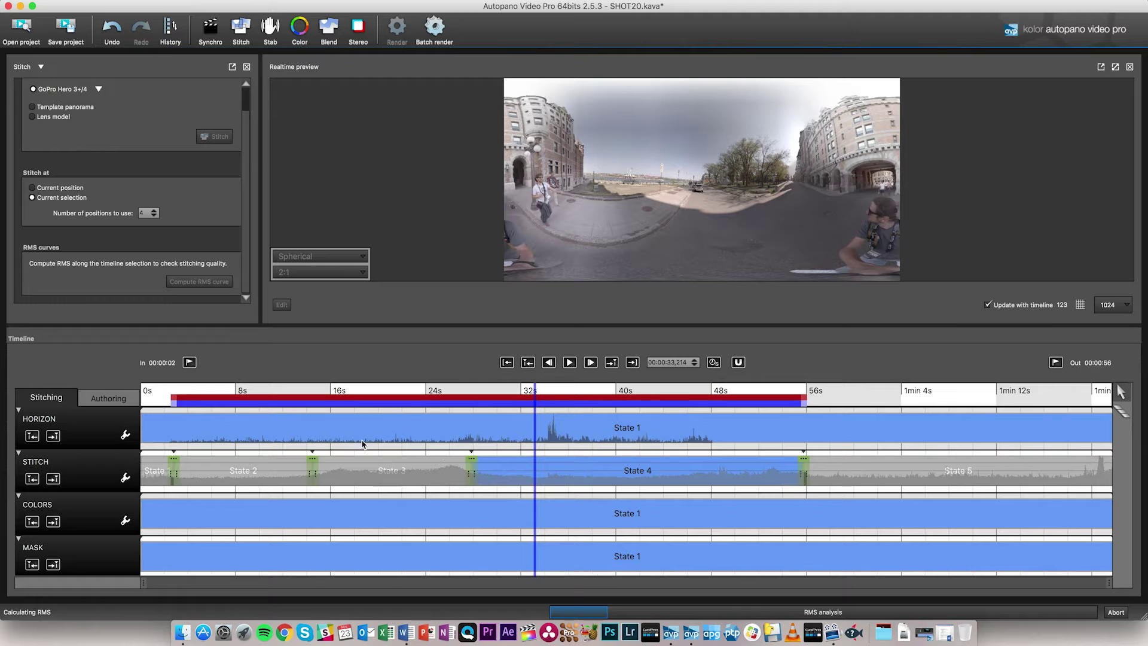
Widen the STITCH transitions to about 2 s between State 2 and State 3 and about 3 s between State 3 and State 4.
left_click(383, 393)
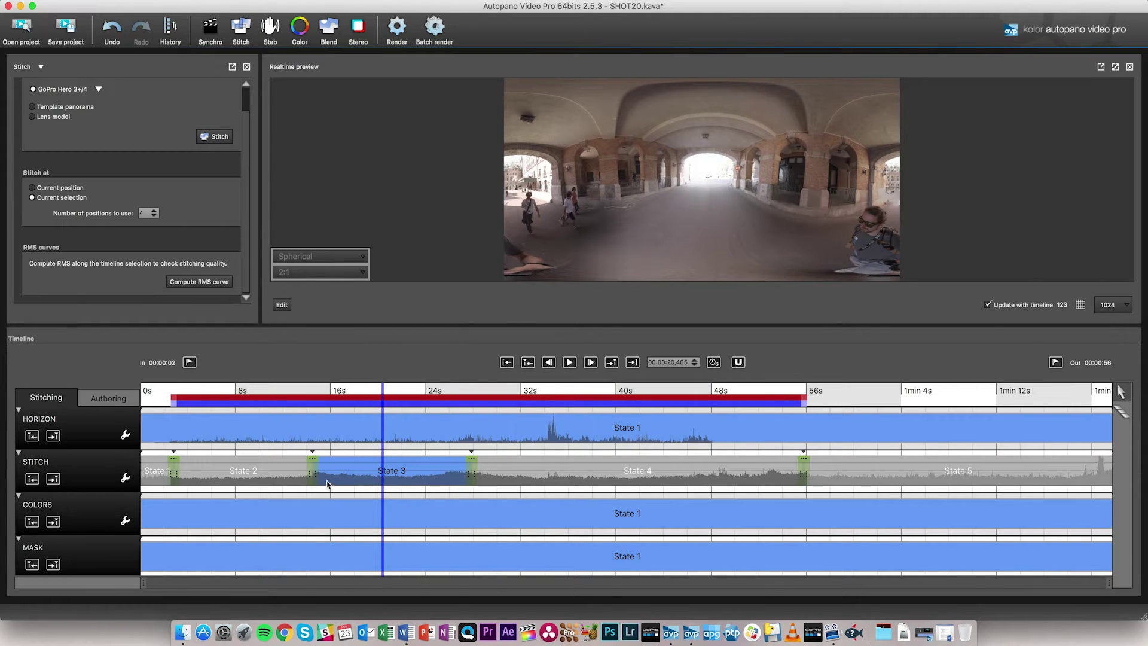
mouse_move(315, 475)
left_mouse_down()
mouse_move(326, 473)
mouse_move(302, 474)
left_mouse_up()
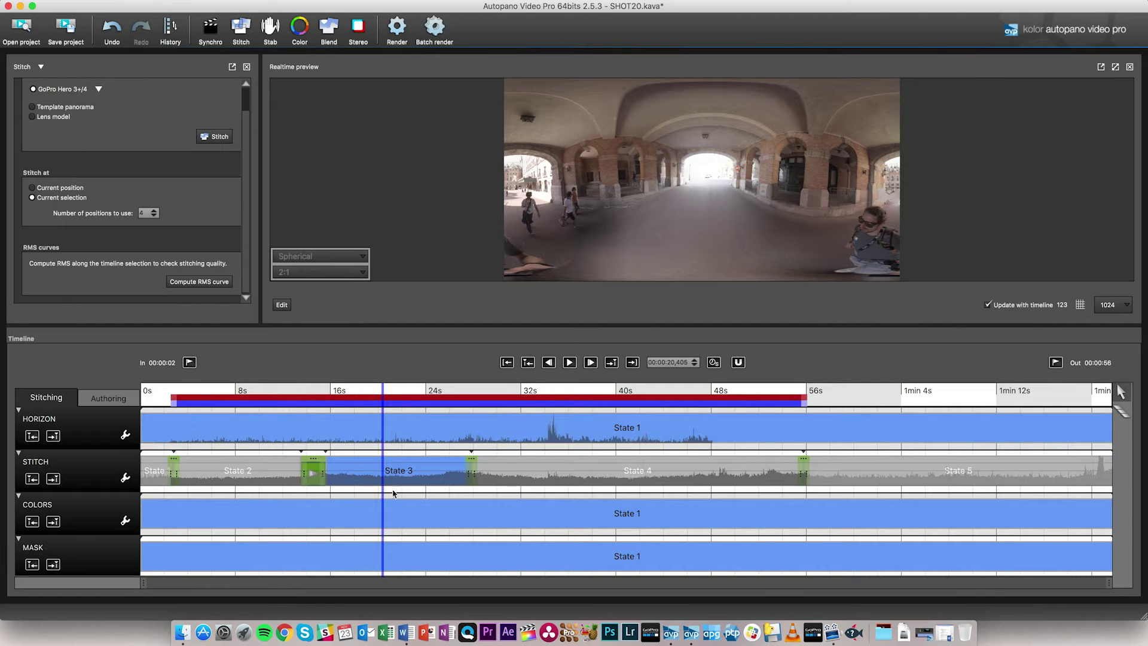
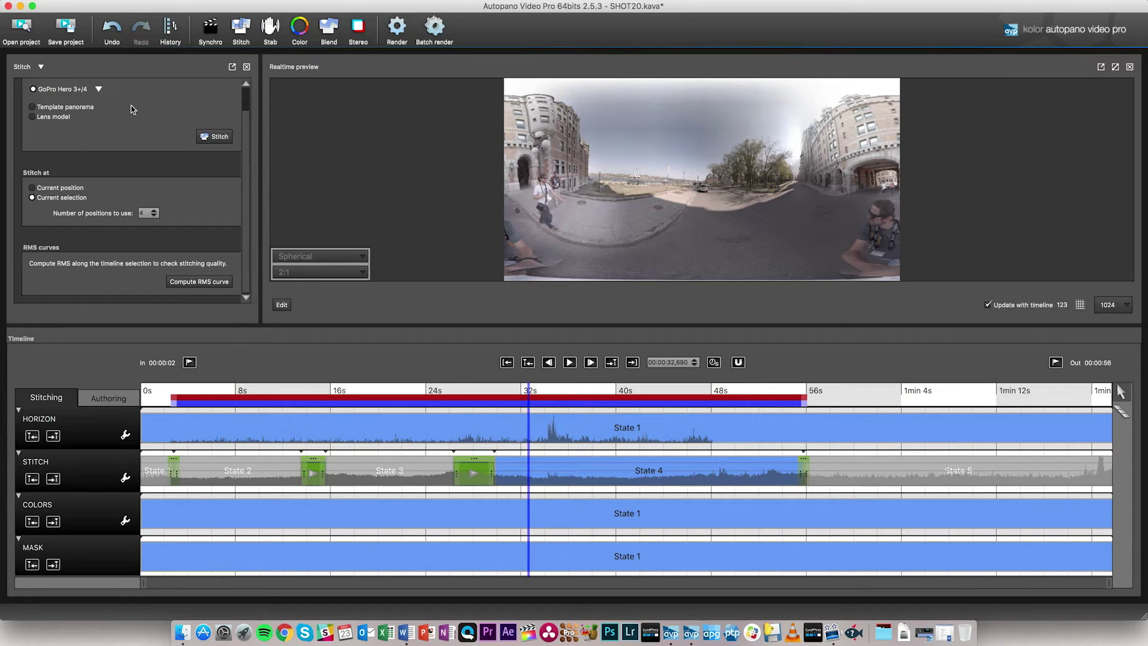
Show the stabilization settings and play the preview from about 32.7 s to 36 s to check the camera's movement.
left_click(270, 27)
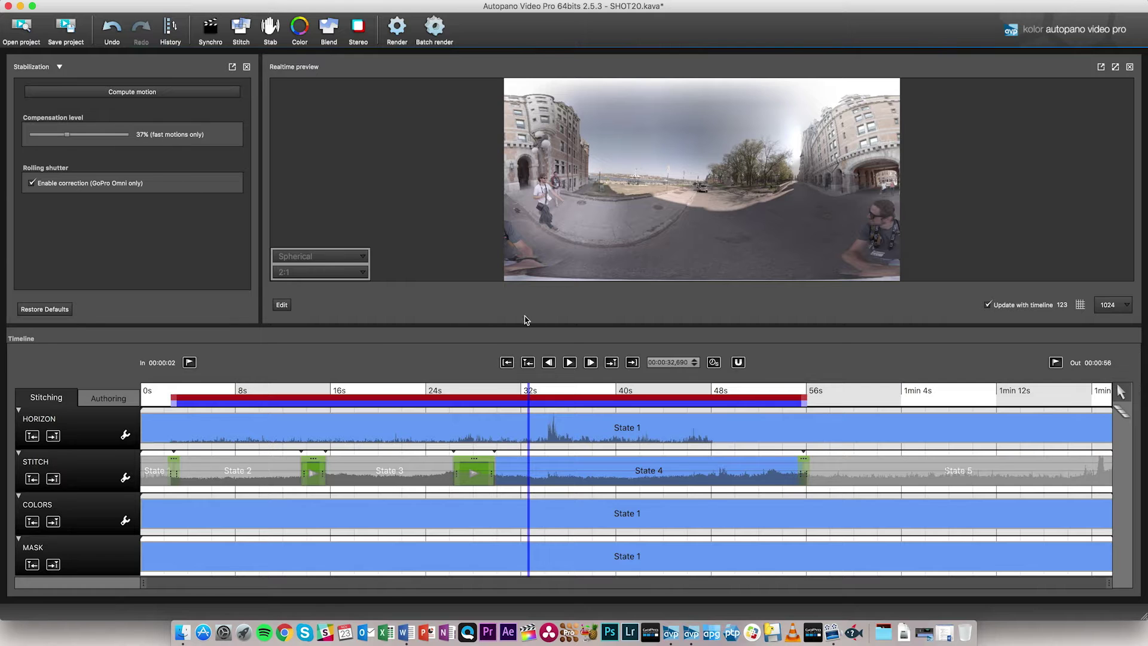
key("space")
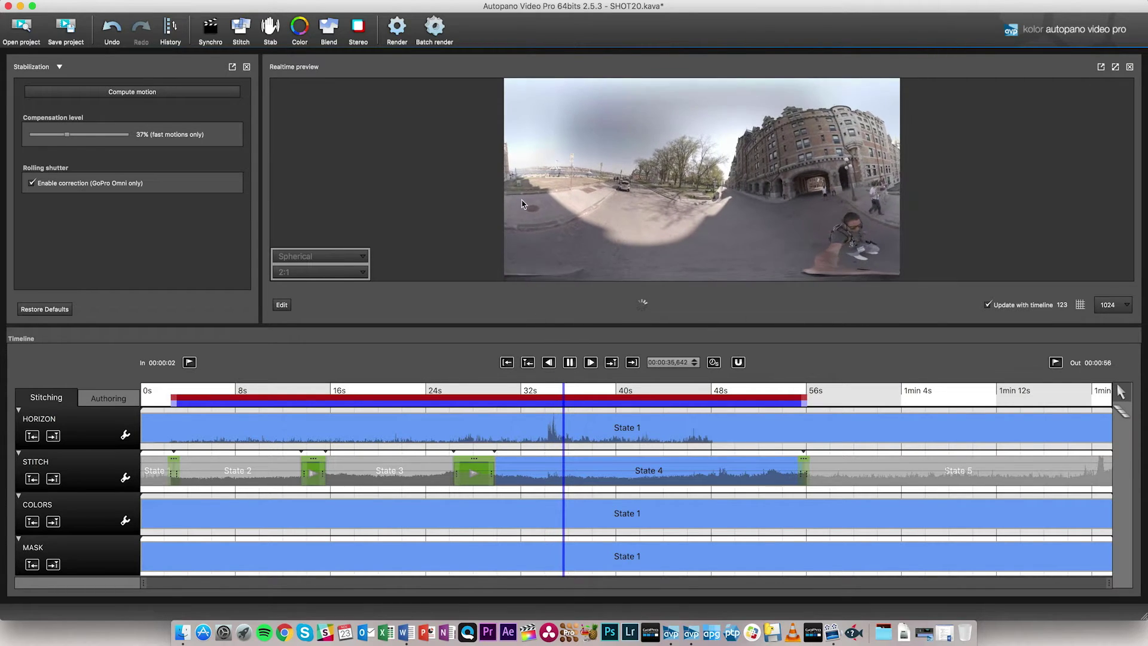
key("space")
Split the HORIZON track at about 36 s and stretch the transition between its two states from about 33 s to 44 s.
left_click(1123, 415)
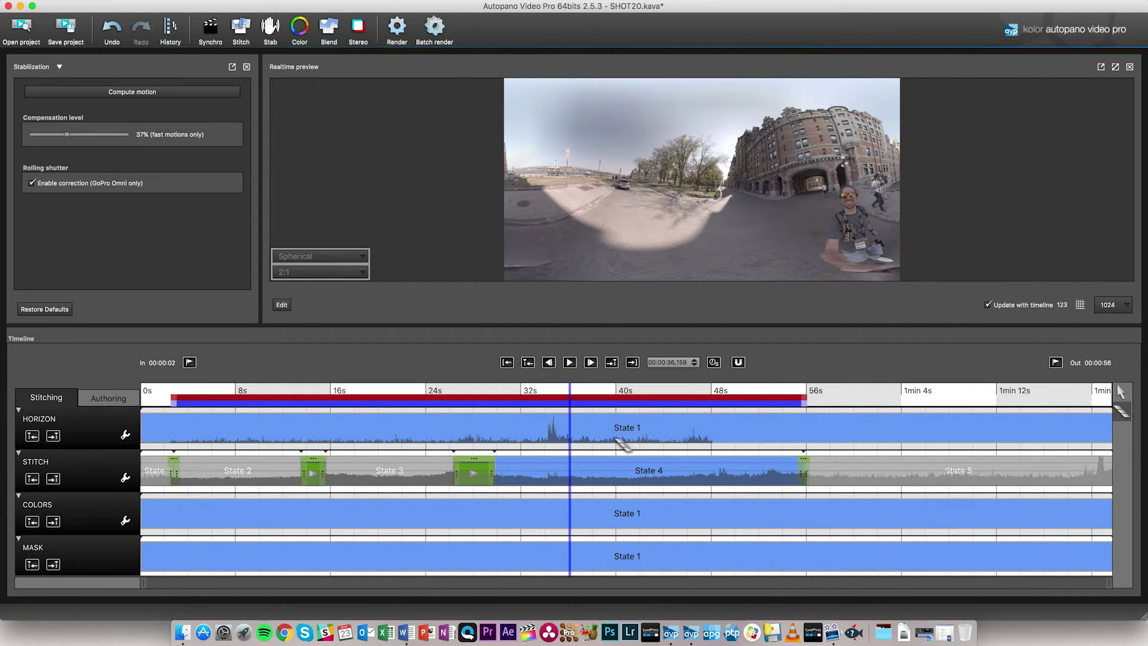
left_click(571, 428)
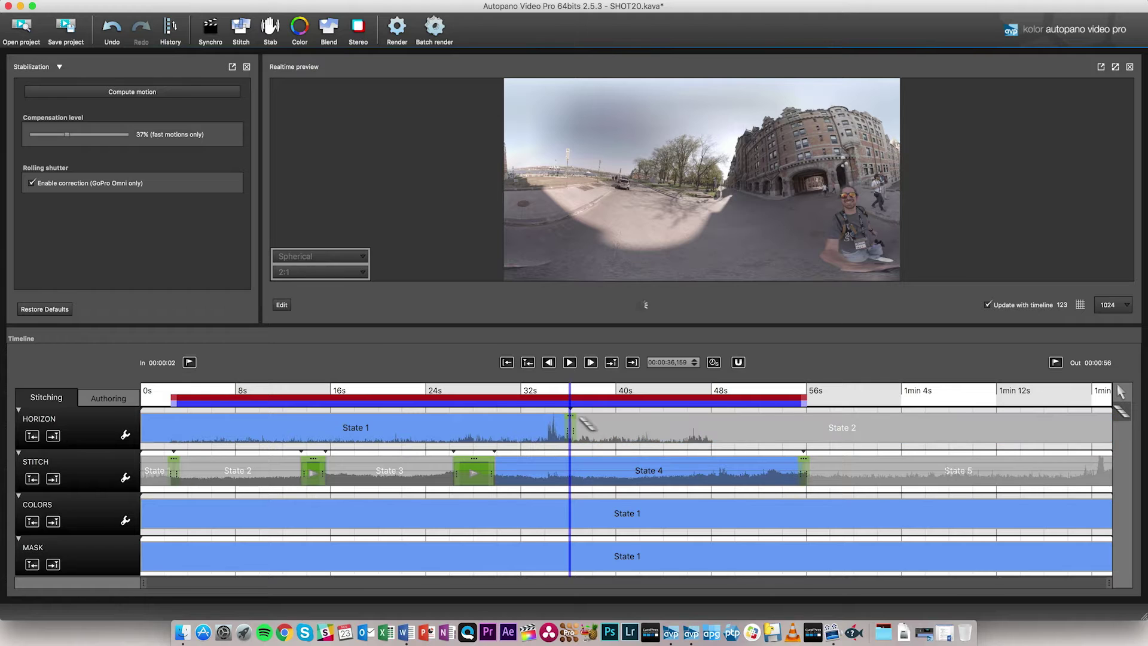
left_click_drag(576, 428, 668, 429)
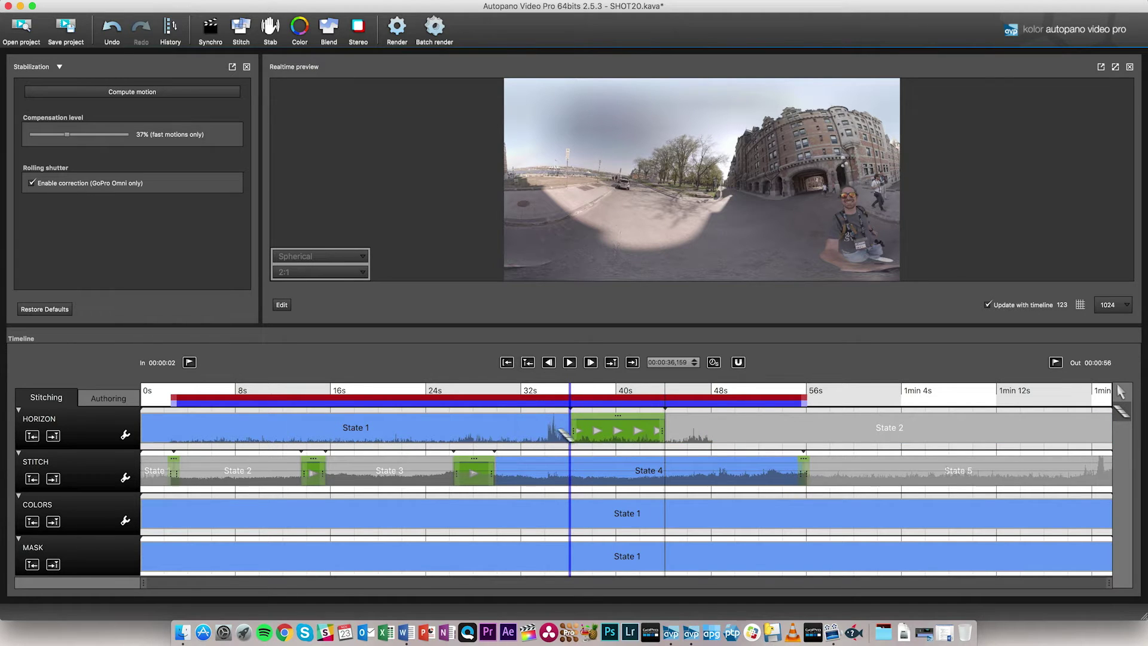
left_click_drag(572, 429, 534, 431)
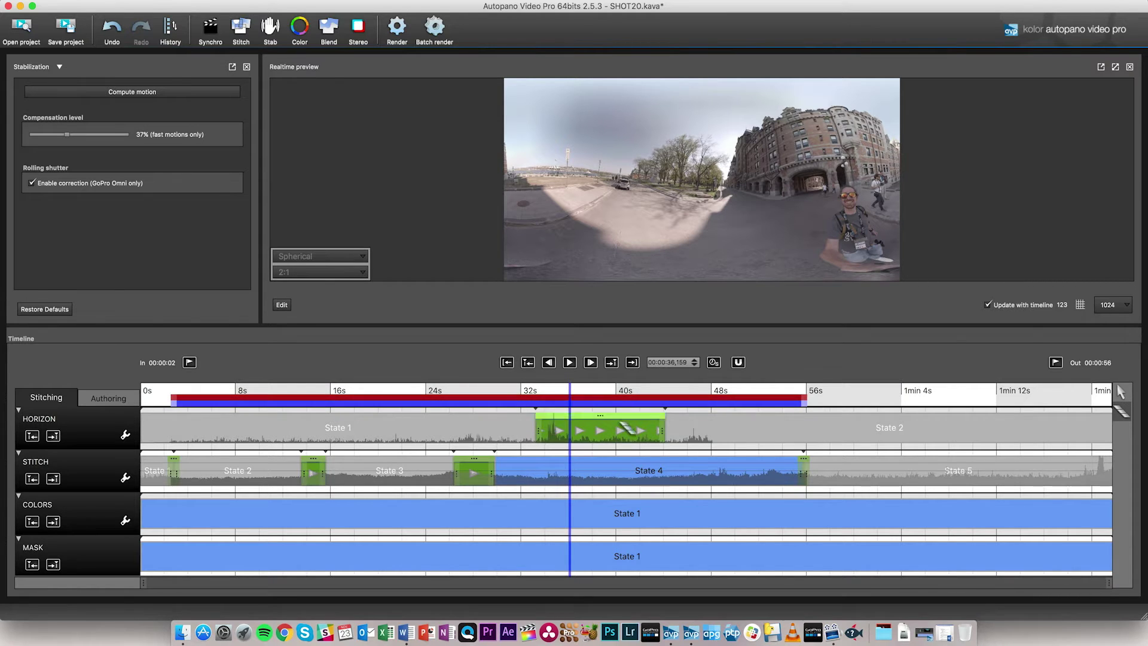
At about 33 s, adjust the panorama's orientation for State 1 of the HORIZON track in the preview and apply it.
left_click(534, 390)
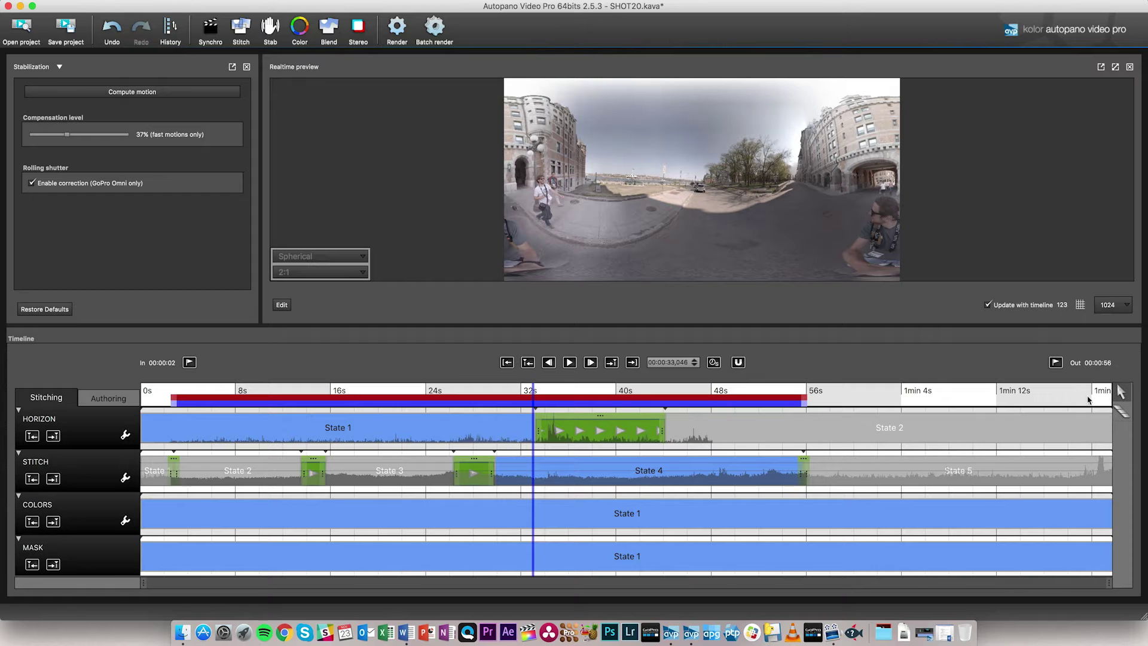
left_click_drag(782, 202, 634, 202)
left_click(632, 202)
left_click_drag(789, 215, 801, 215)
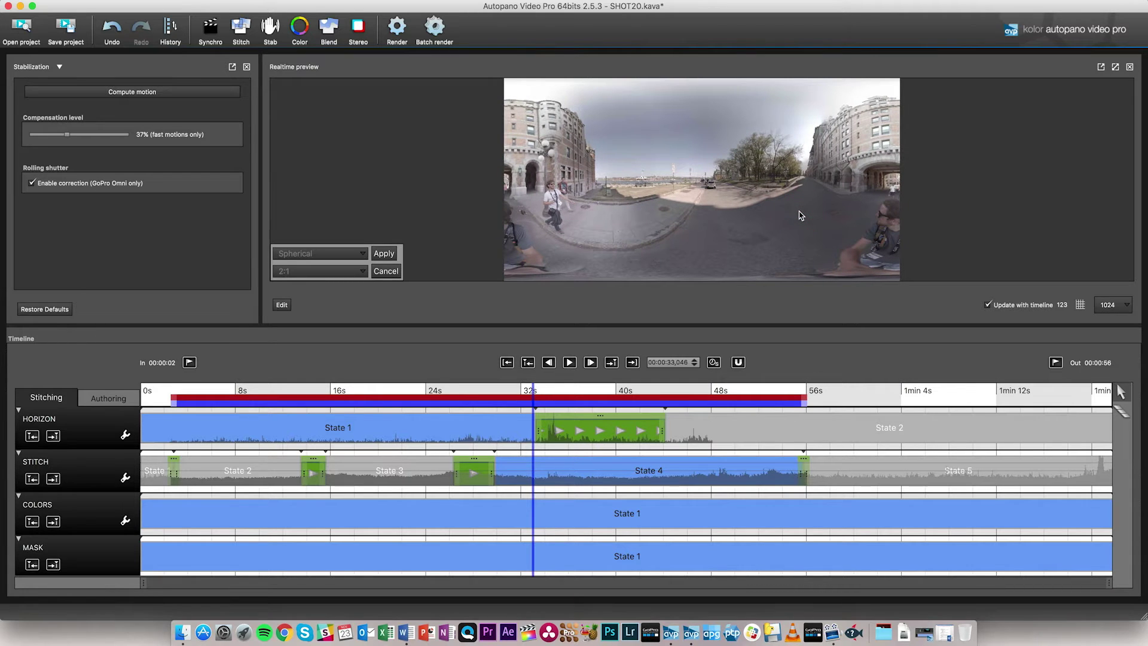
key("Return")
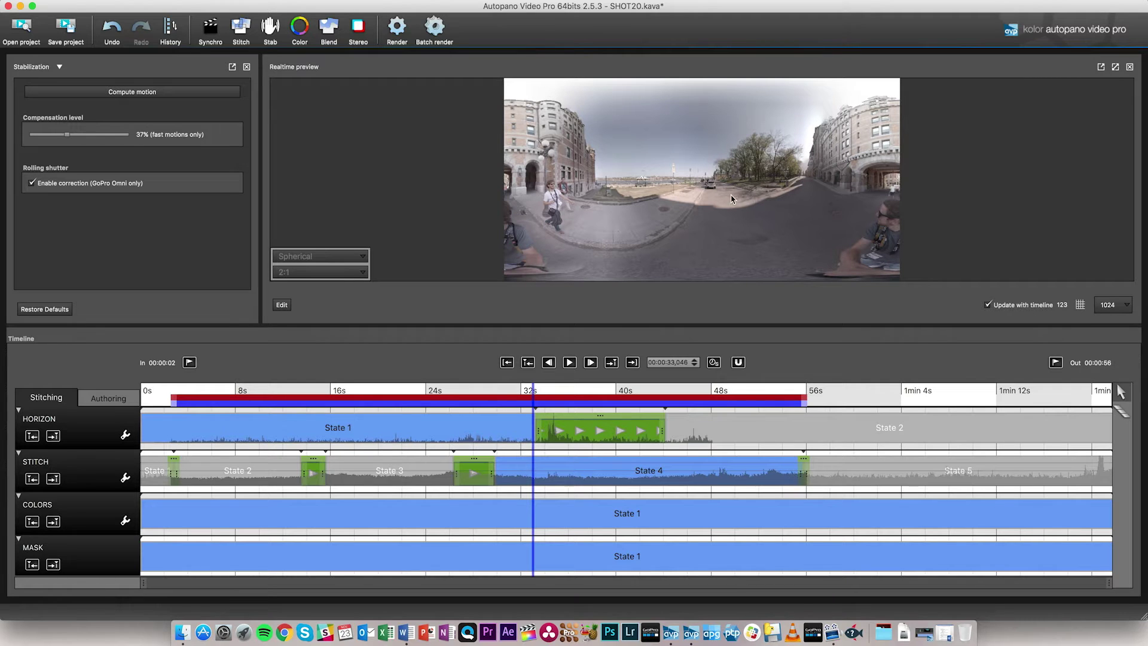
At about 44.6 s, rotate the panorama in the preview to recenter the view for State 2 of the HORIZON track and apply it.
left_click(671, 389)
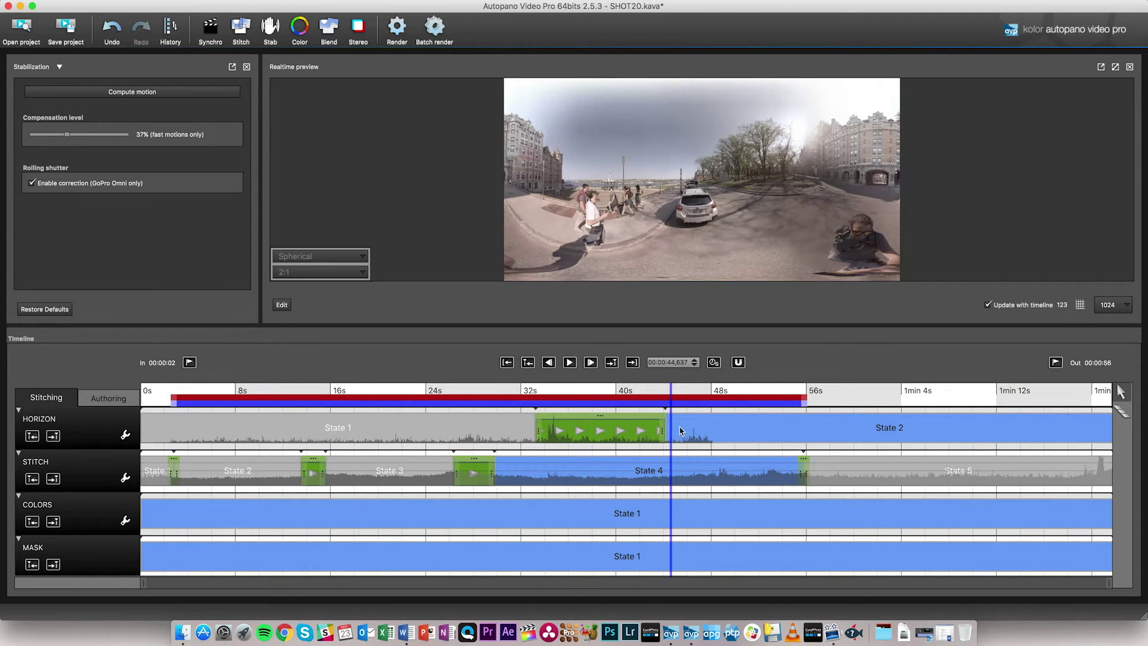
left_click_drag(634, 202, 765, 195)
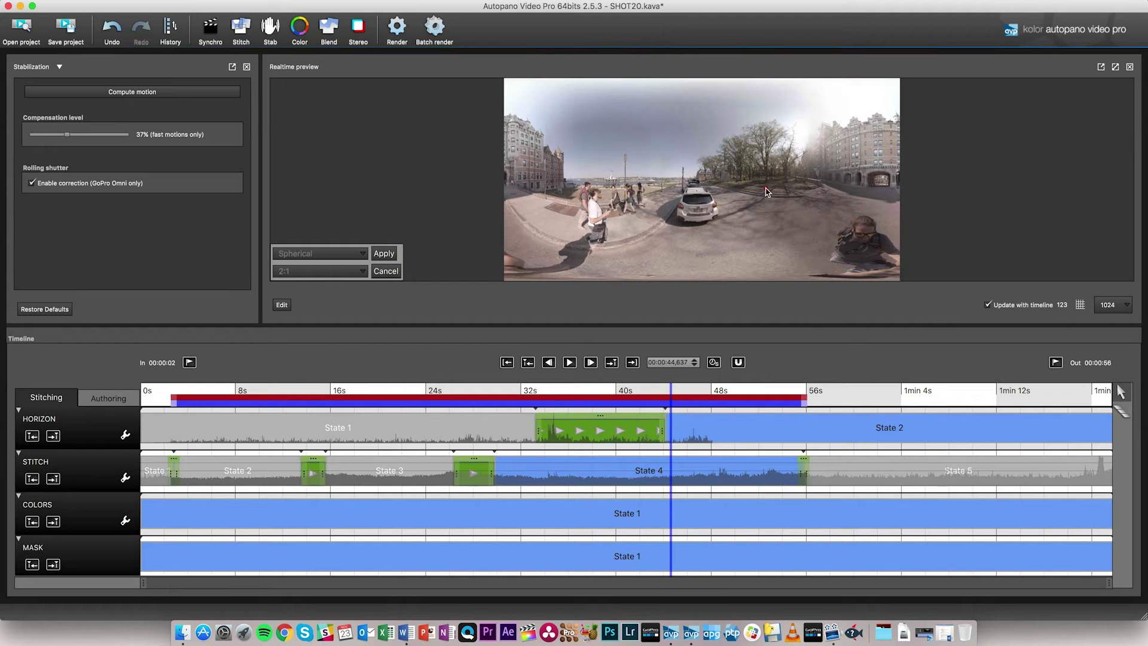
left_click_drag(612, 194, 688, 198)
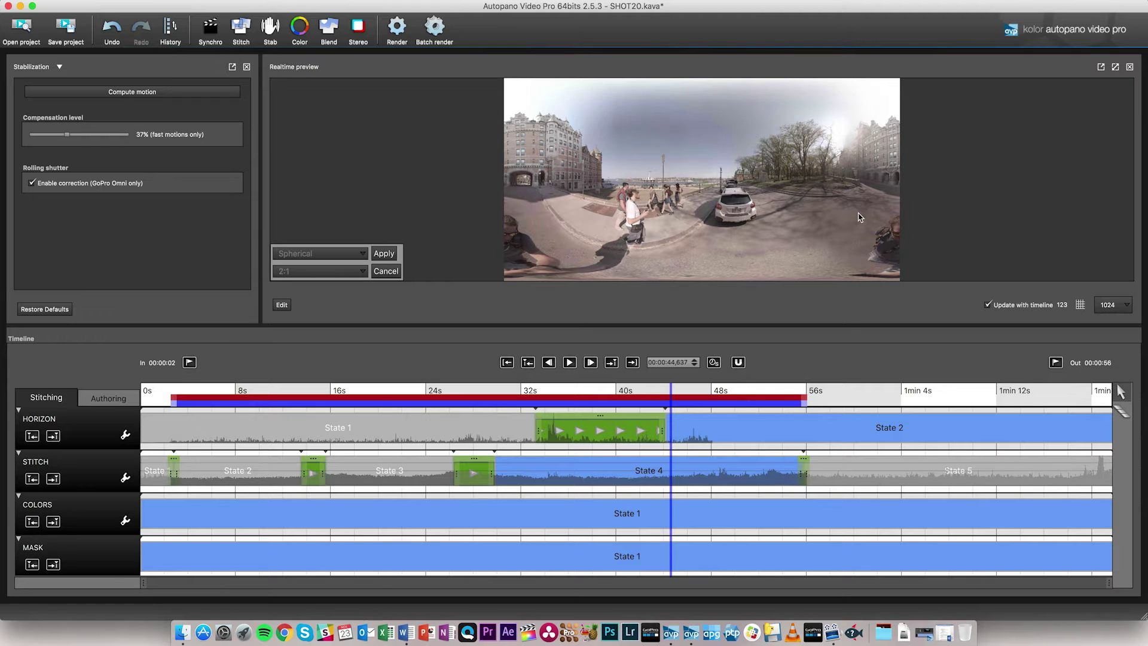
left_click(383, 255)
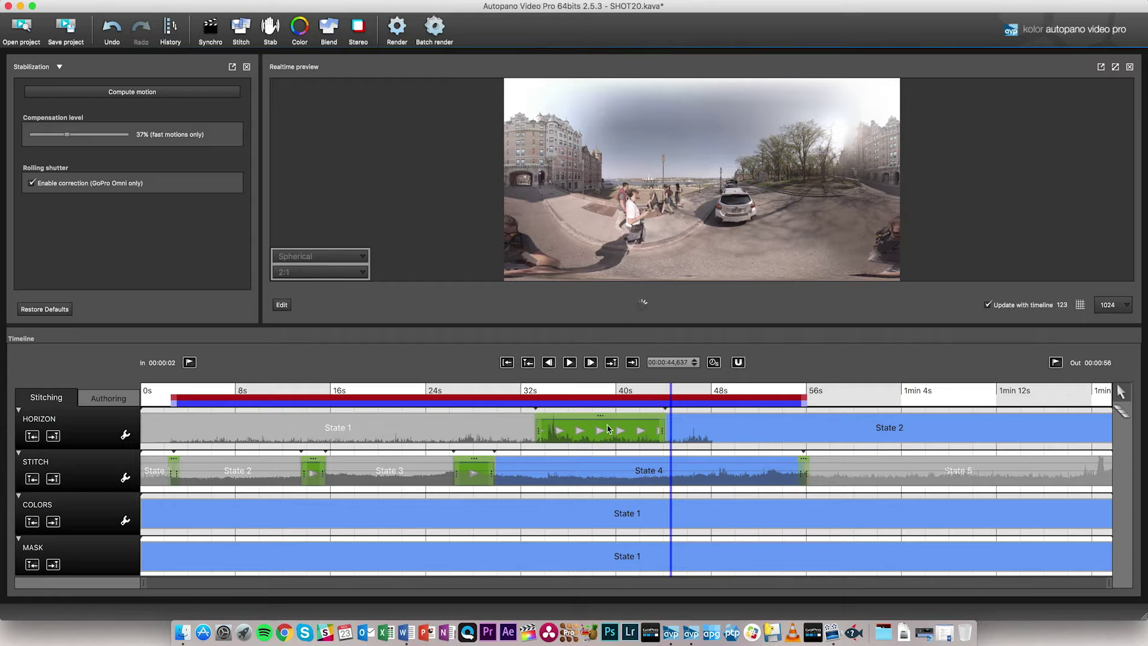
At about 38.6 s, inside the HORIZON transition, correct the panorama's orientation so the view is recentered and apply it.
left_click(598, 391)
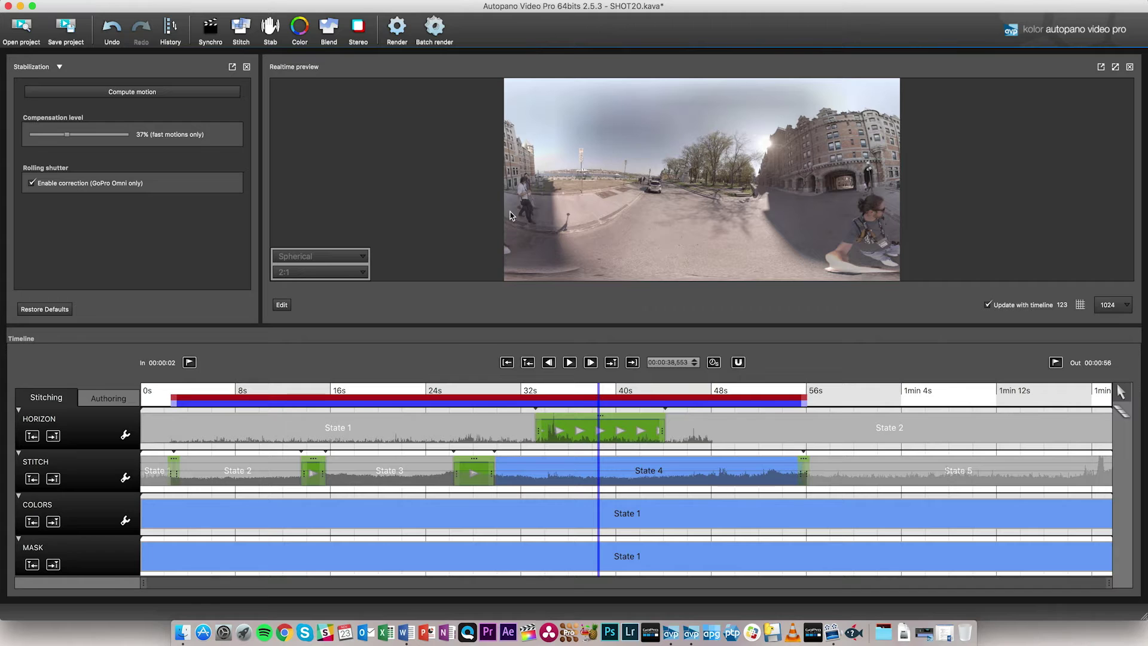
left_click_drag(583, 182, 585, 191)
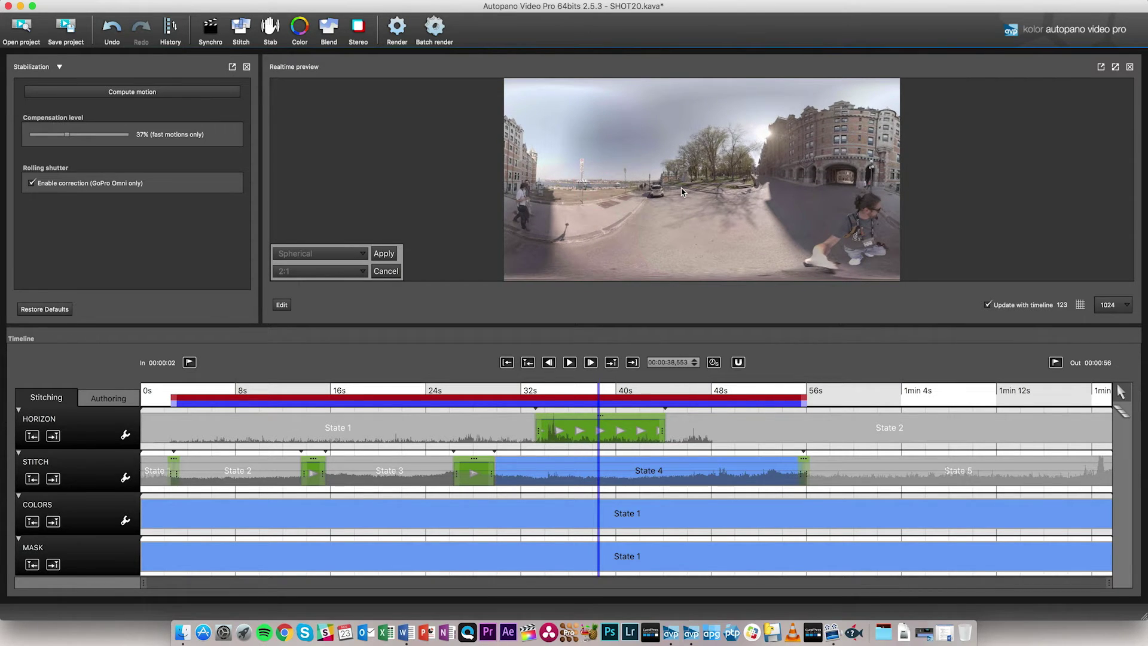
left_click_drag(709, 191, 642, 198)
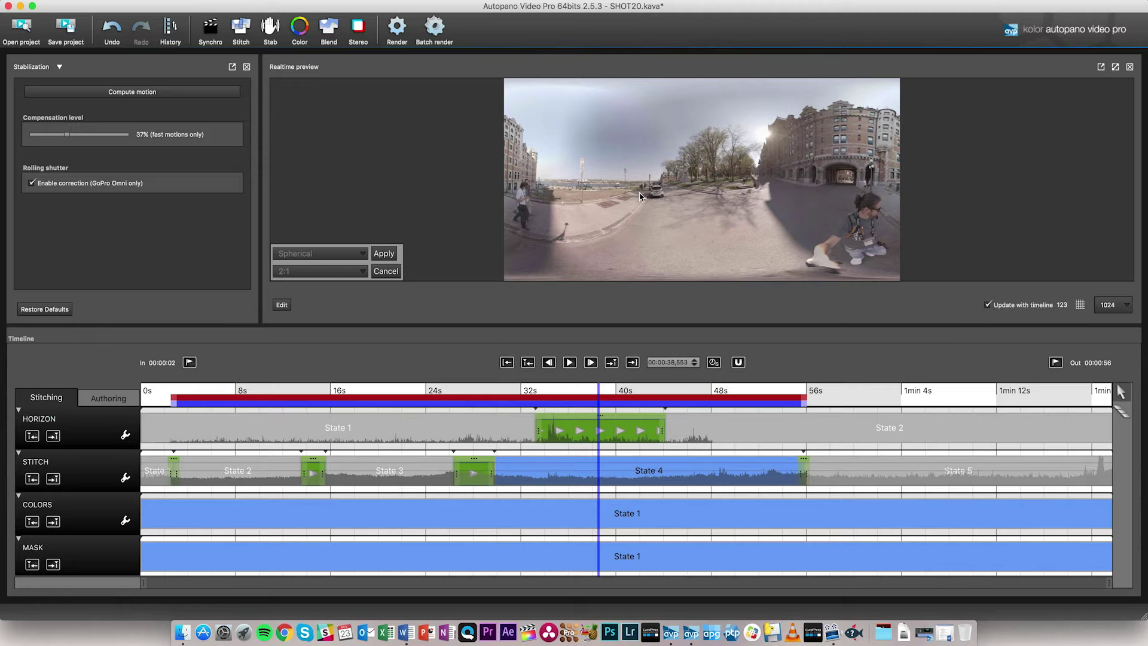
left_click(671, 193)
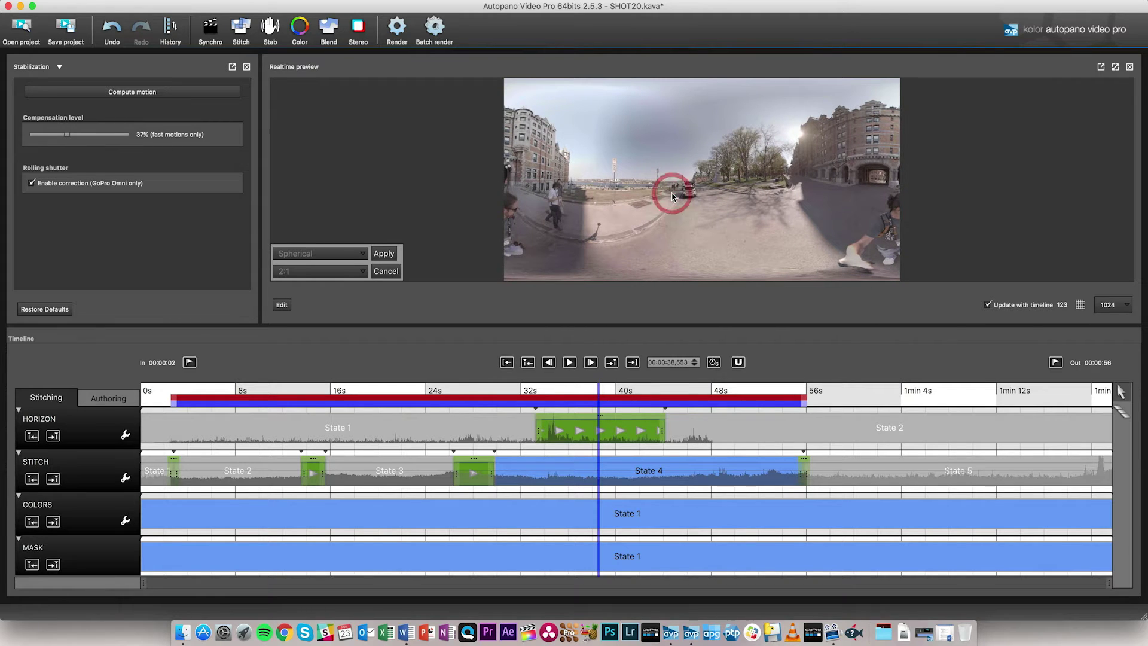
left_click(683, 193)
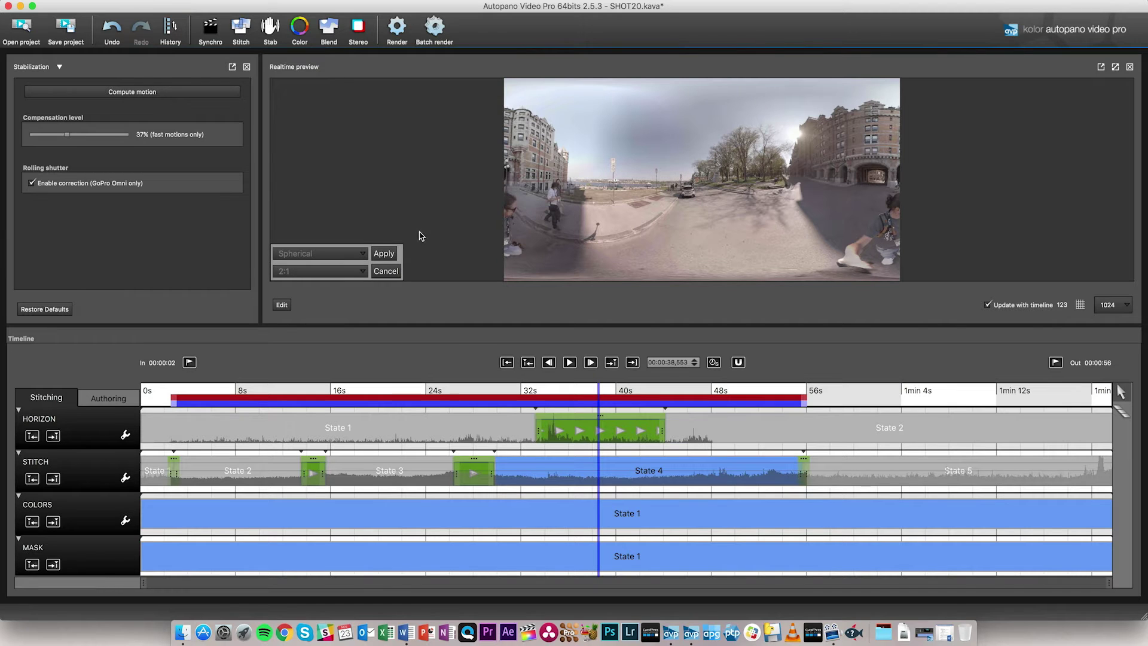
left_click(389, 253)
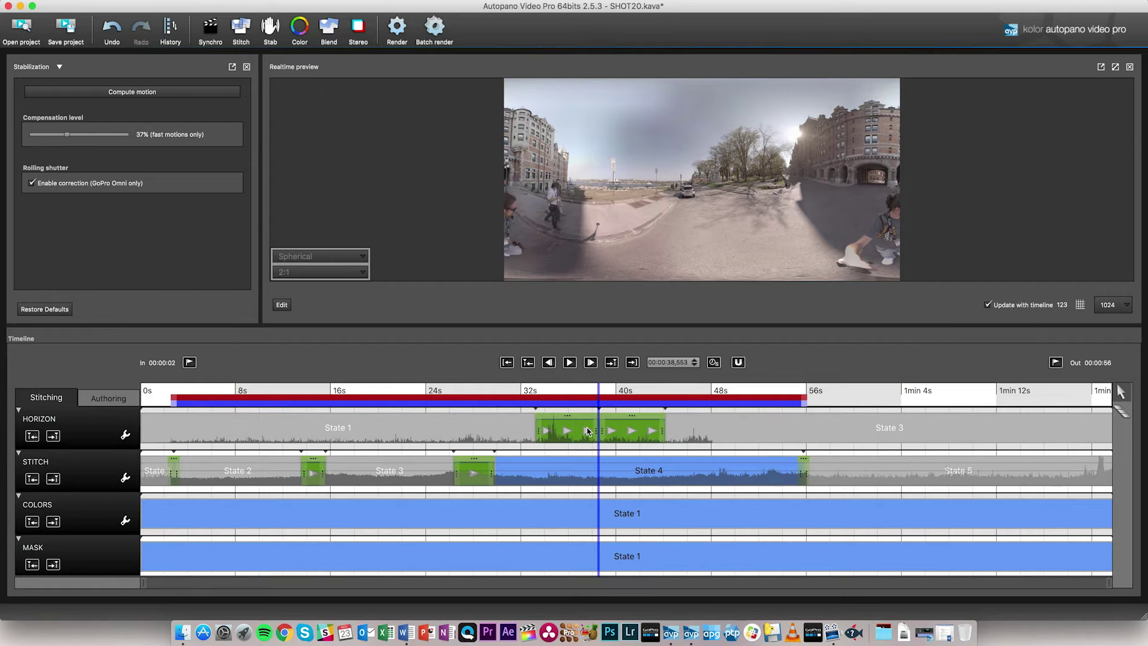
Check the auto-cut transitions before editing option in the Edition preferences and close the settings.
left_click(132, 3)
mouse_move(91, 3)
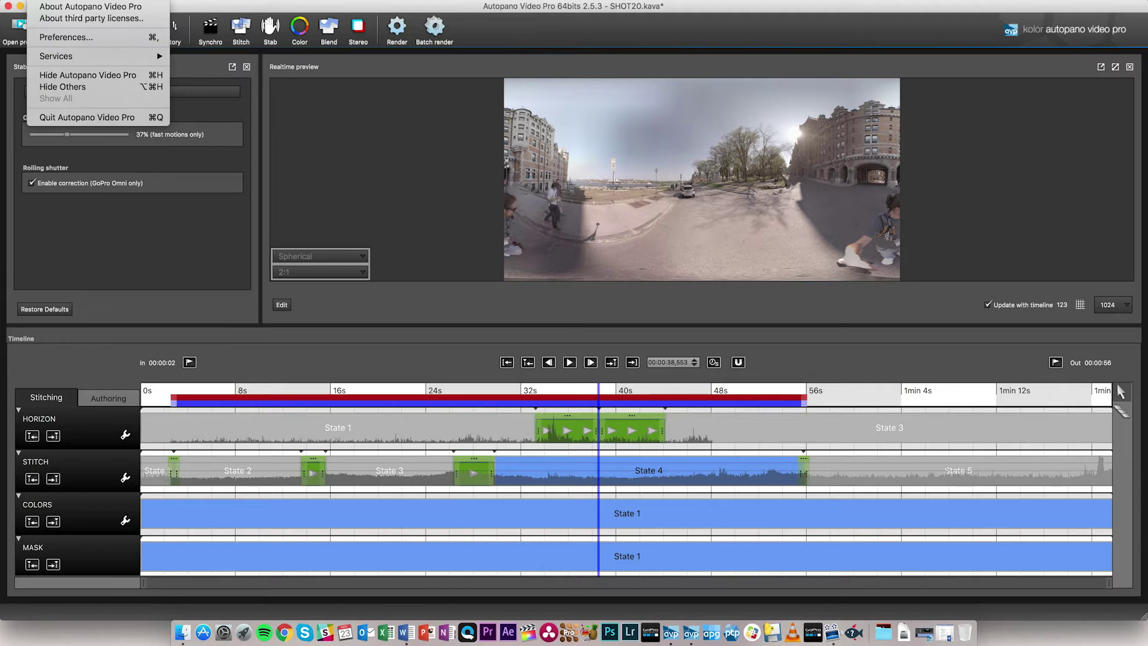
left_click(91, 38)
left_click(541, 83)
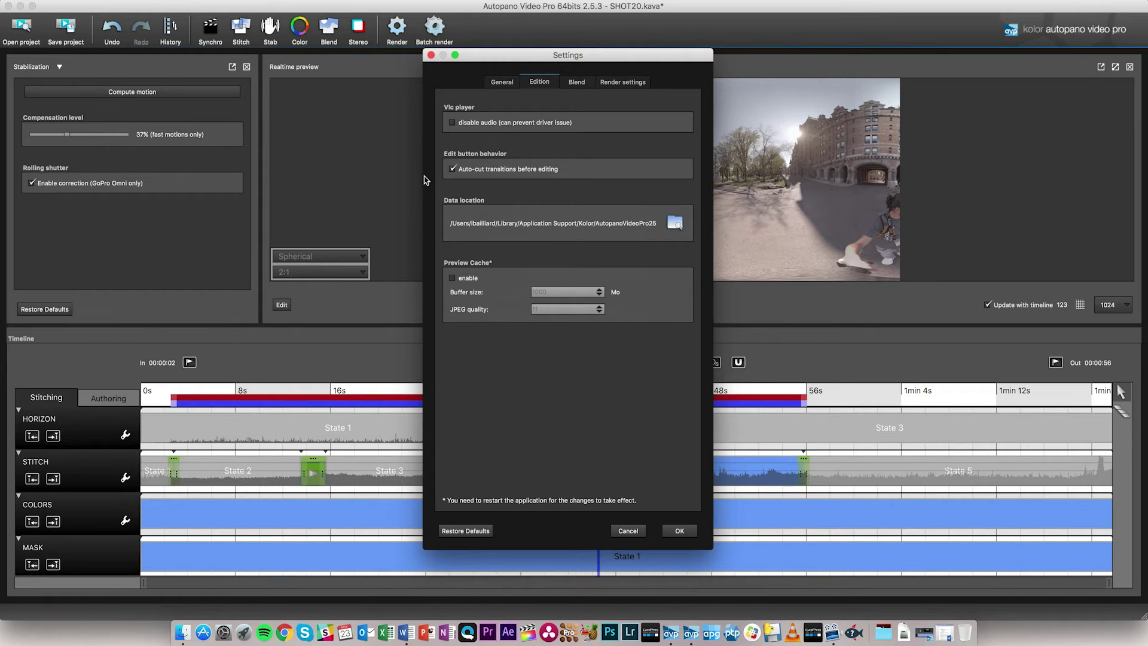
left_click(673, 532)
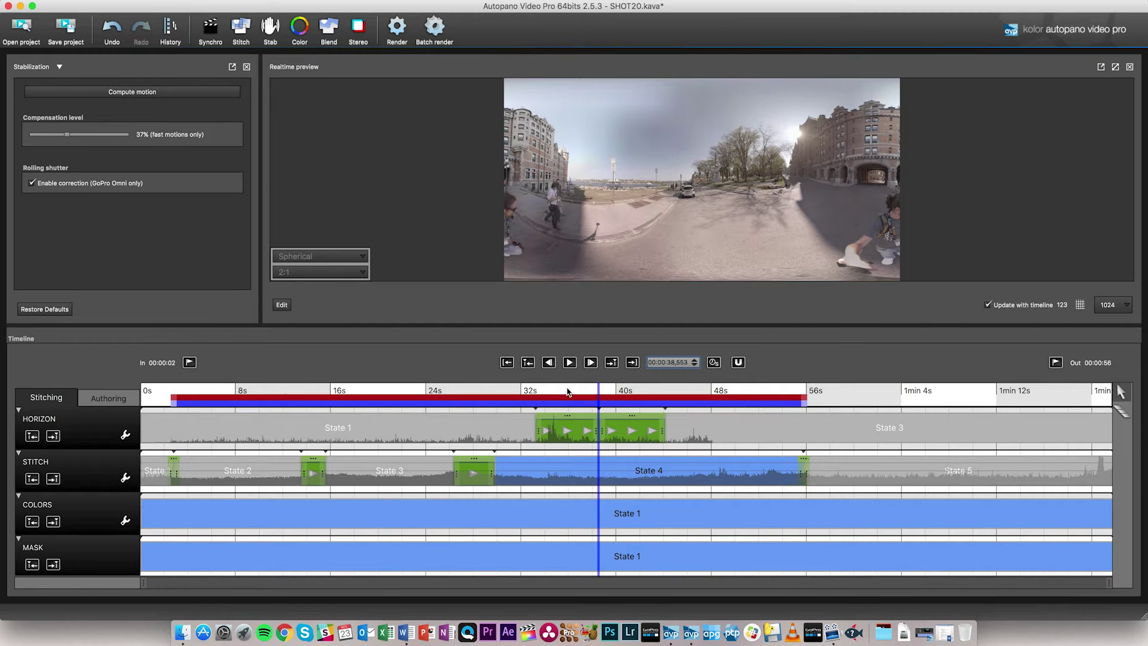
At about 35.5 s, rotate the panorama to match the neighbouring HORIZON orientation and apply the correction.
left_click_drag(559, 390, 562, 392)
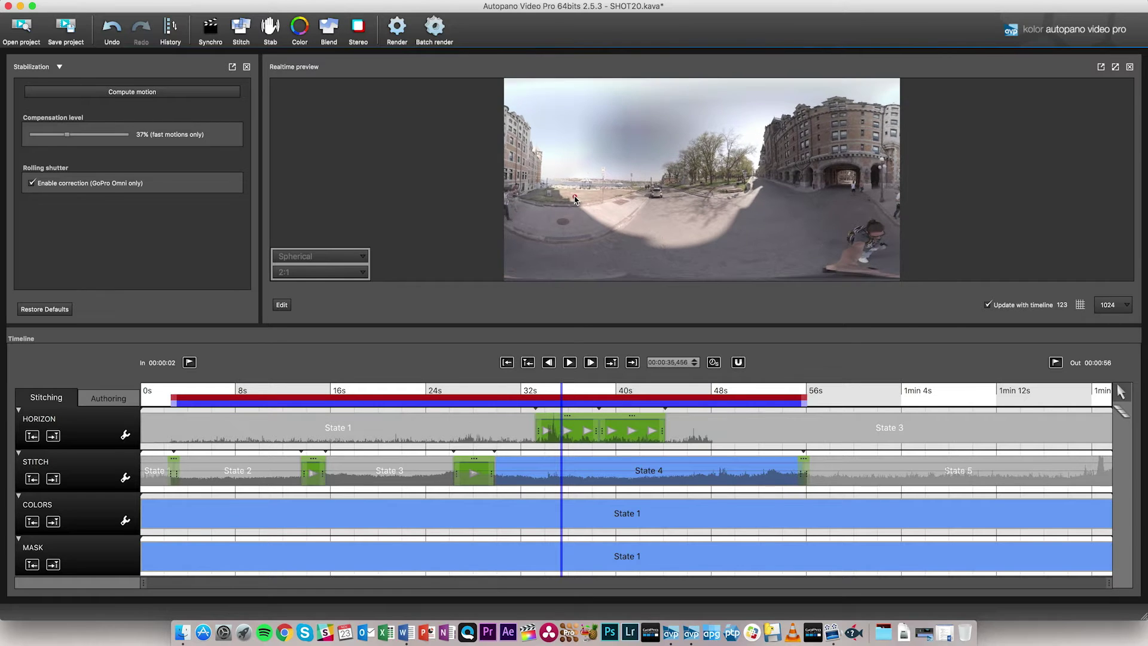
left_click_drag(573, 197, 864, 184)
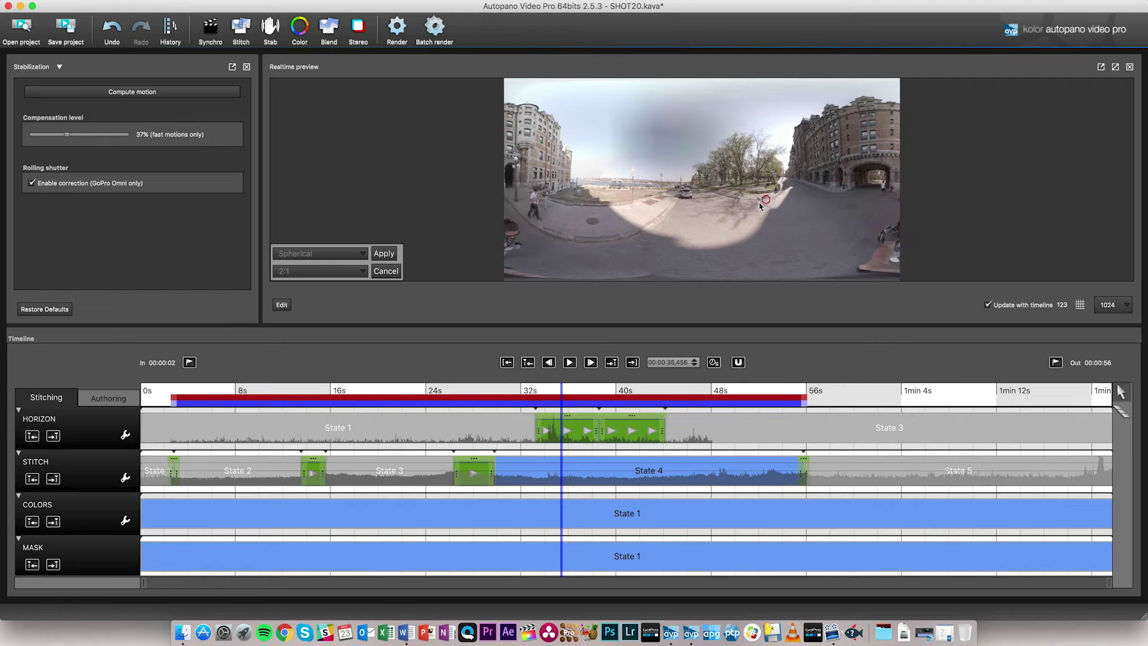
left_click(383, 254)
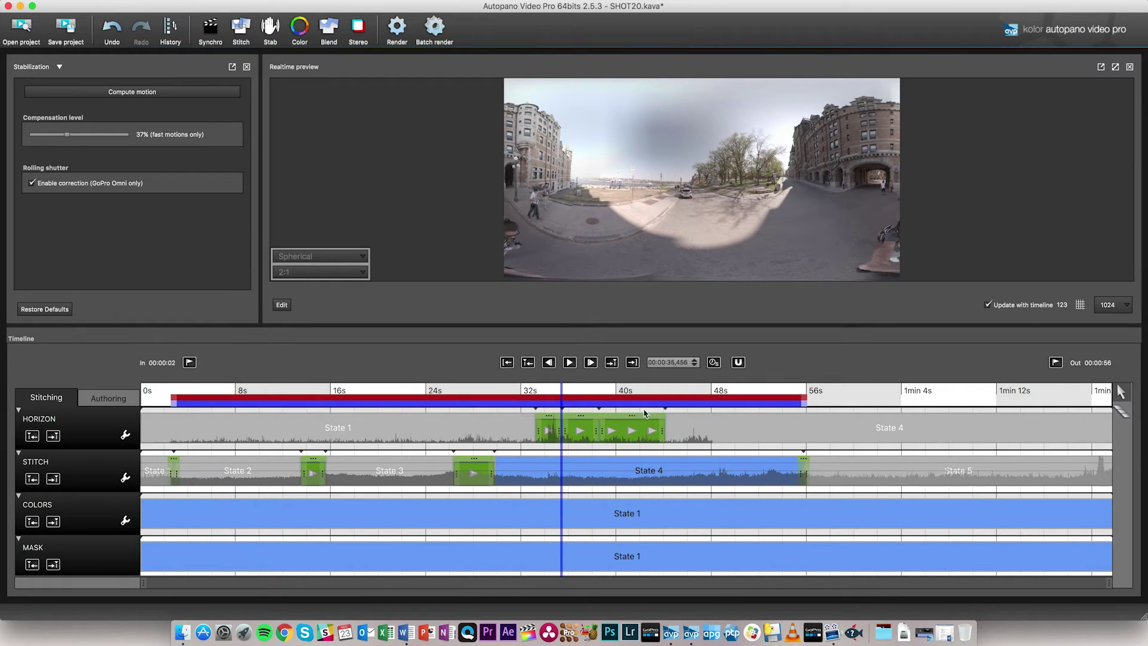
Check the corrected view at about 36.8 s and adjust the panorama's orientation at about 34.4 s.
left_click(578, 391)
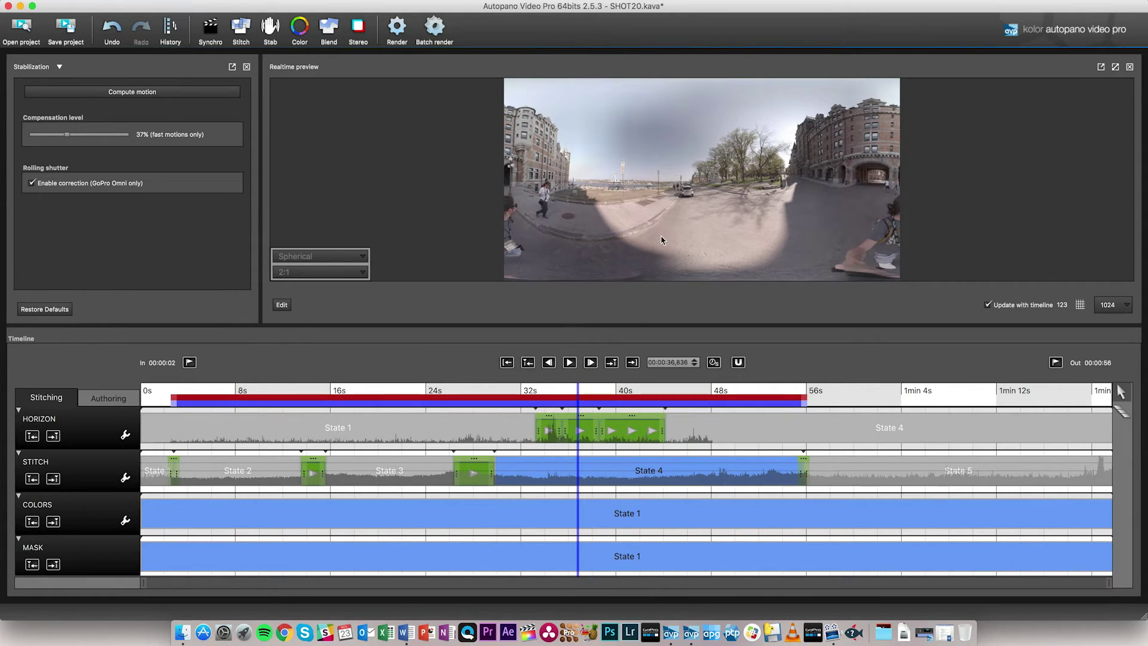
left_click(549, 389)
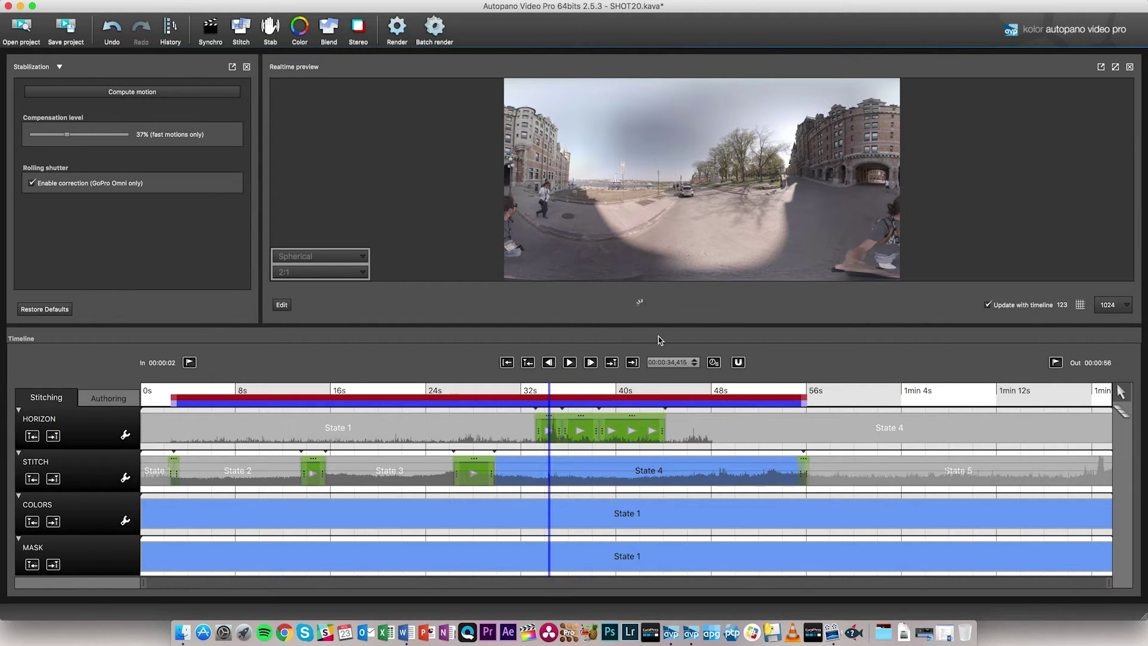
left_click_drag(758, 207, 787, 202)
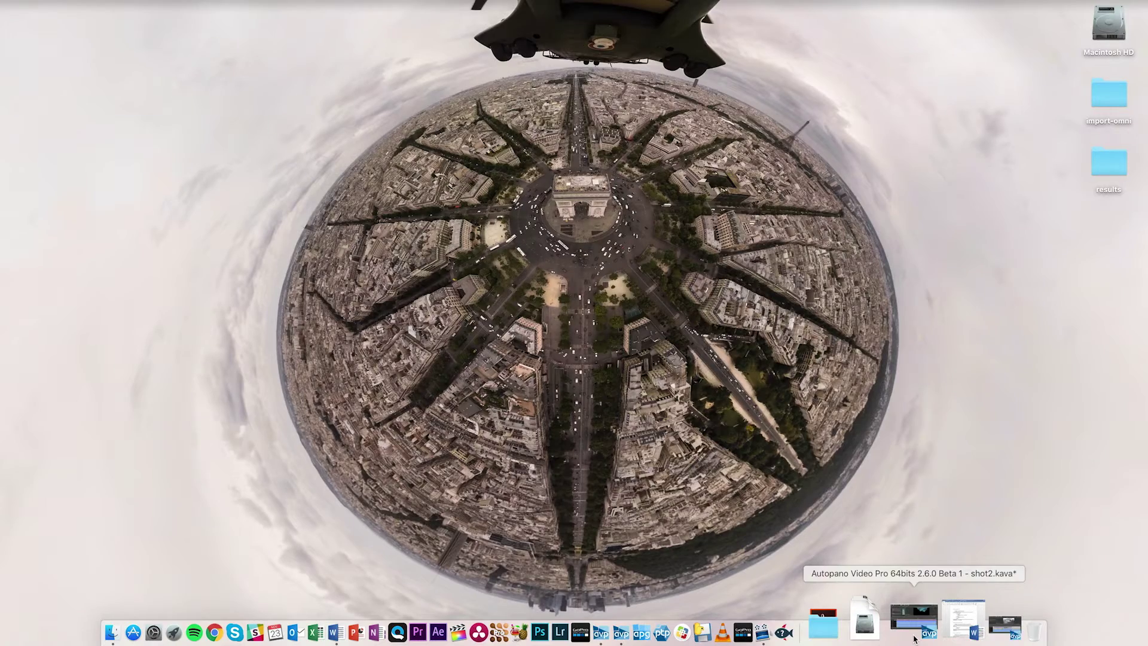
Switch to the shot2.kava project in Autopano Video Pro 2.6.0 Beta 1 and resize the input videos area to inspect the source clips.
left_click(912, 622)
left_click(456, 184)
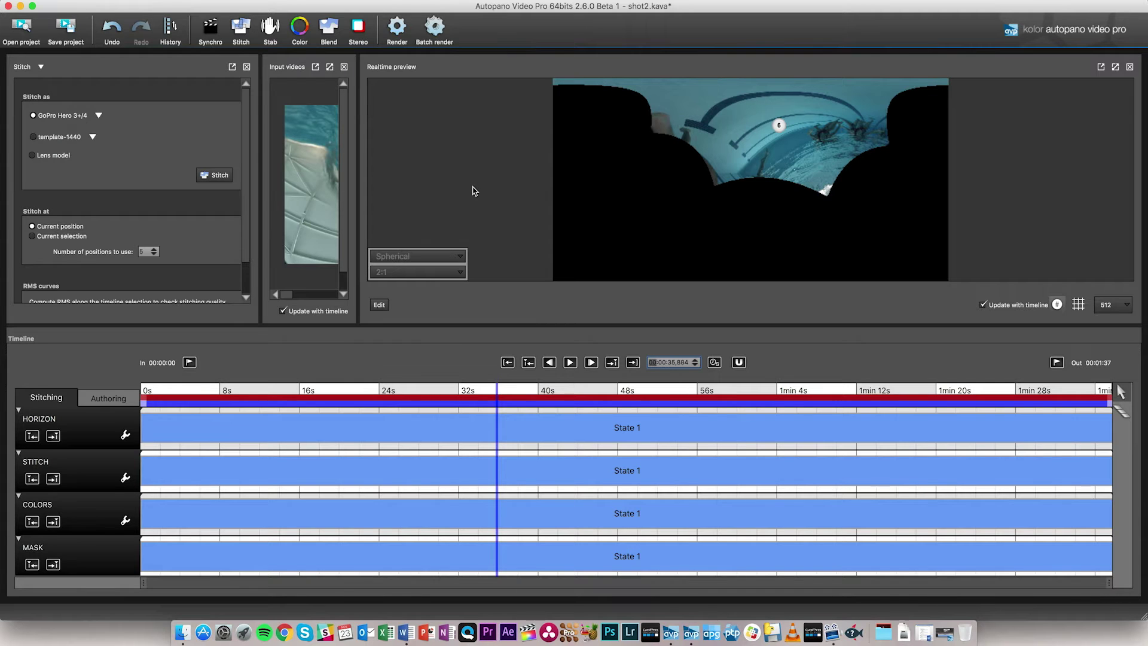
mouse_move(654, 163)
left_mouse_down()
mouse_move(688, 220)
mouse_move(787, 165)
mouse_move(782, 101)
left_mouse_up()
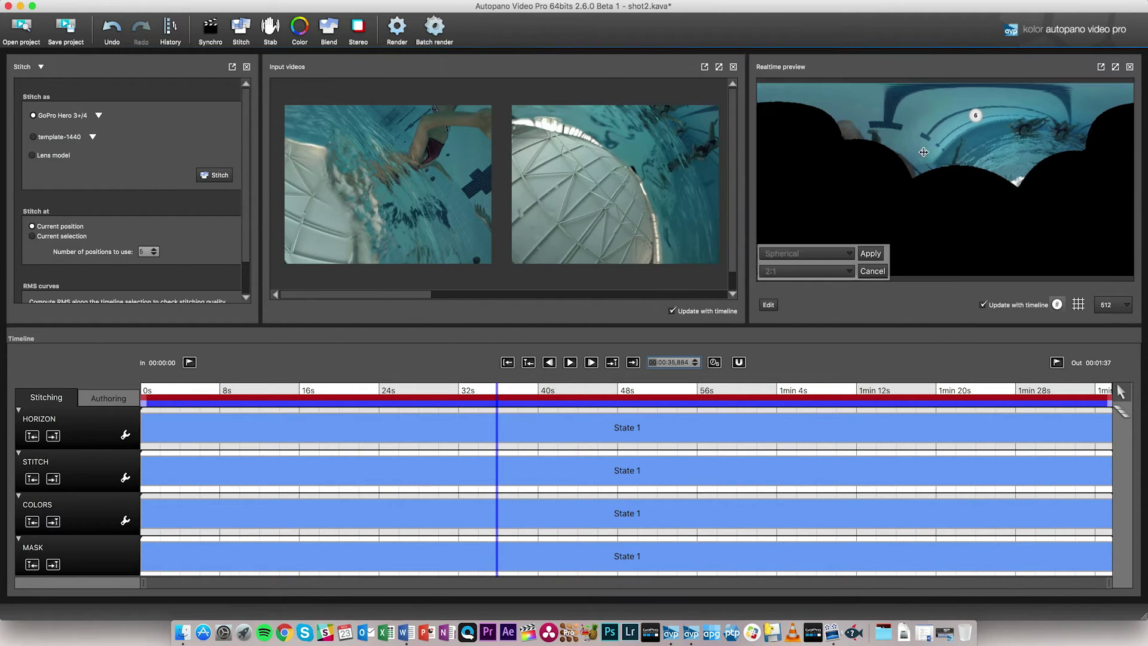
left_click_drag(486, 299, 362, 293)
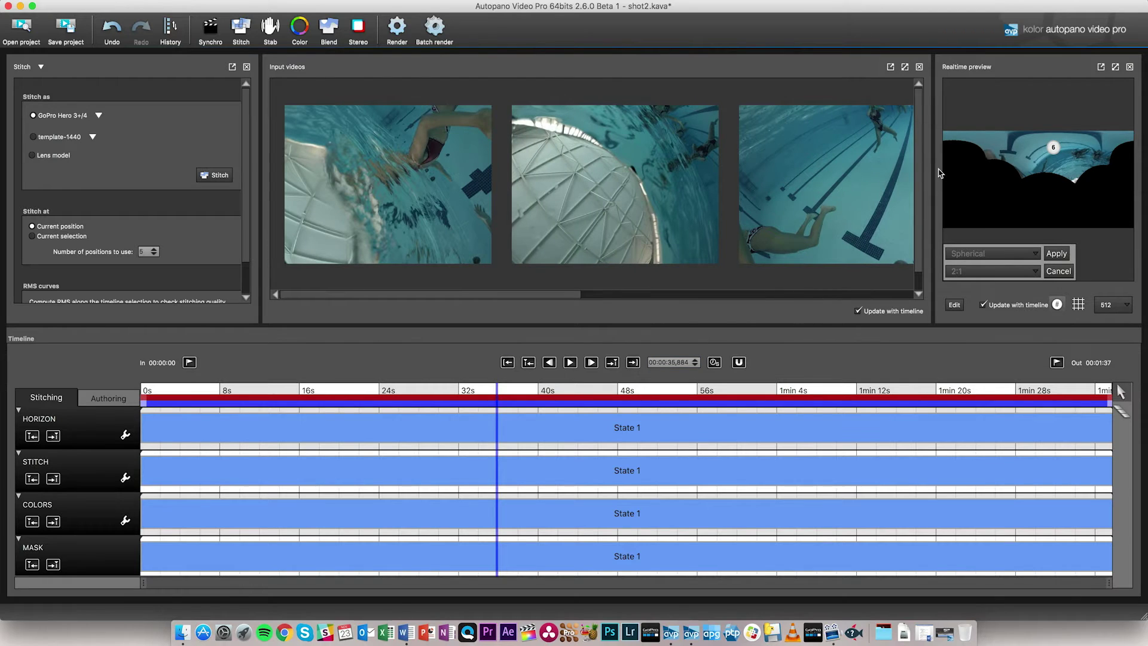
left_click_drag(931, 170, 596, 180)
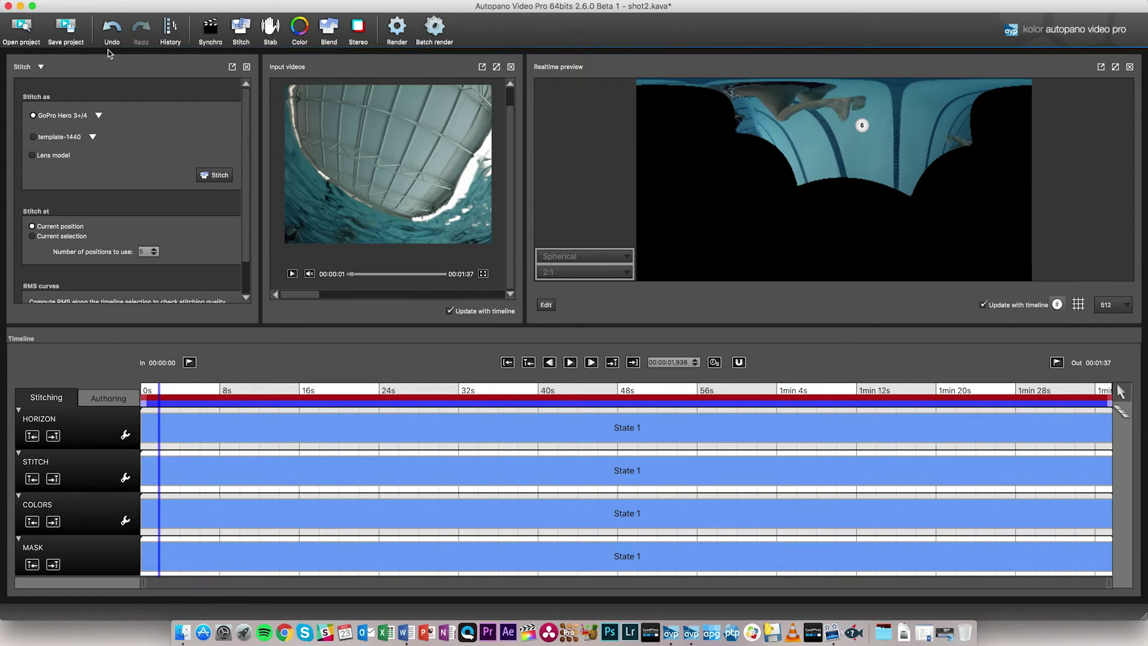
Open the application's data location folder from the Edition preferences.
left_click(131, 7)
mouse_move(66, 7)
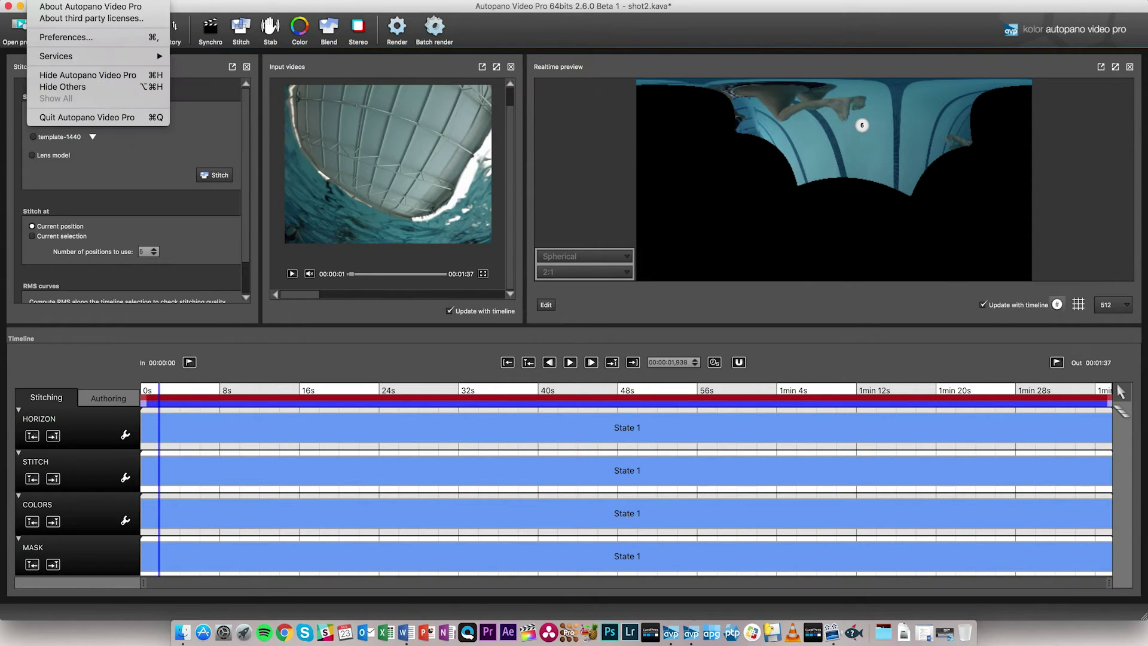
left_click(98, 38)
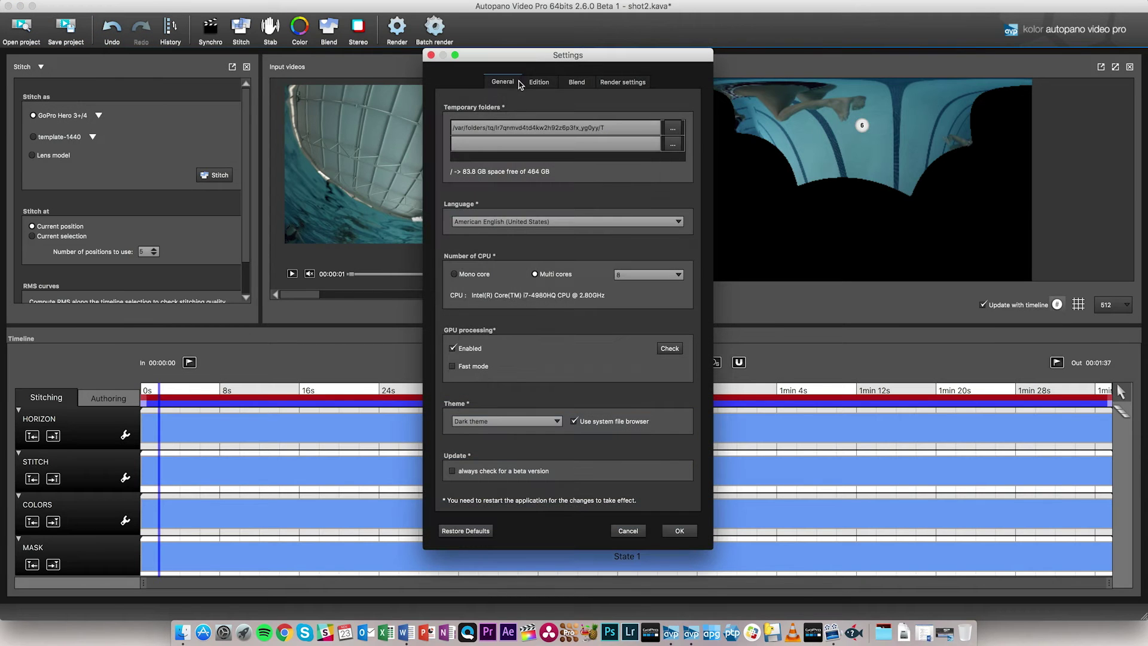
left_click(540, 83)
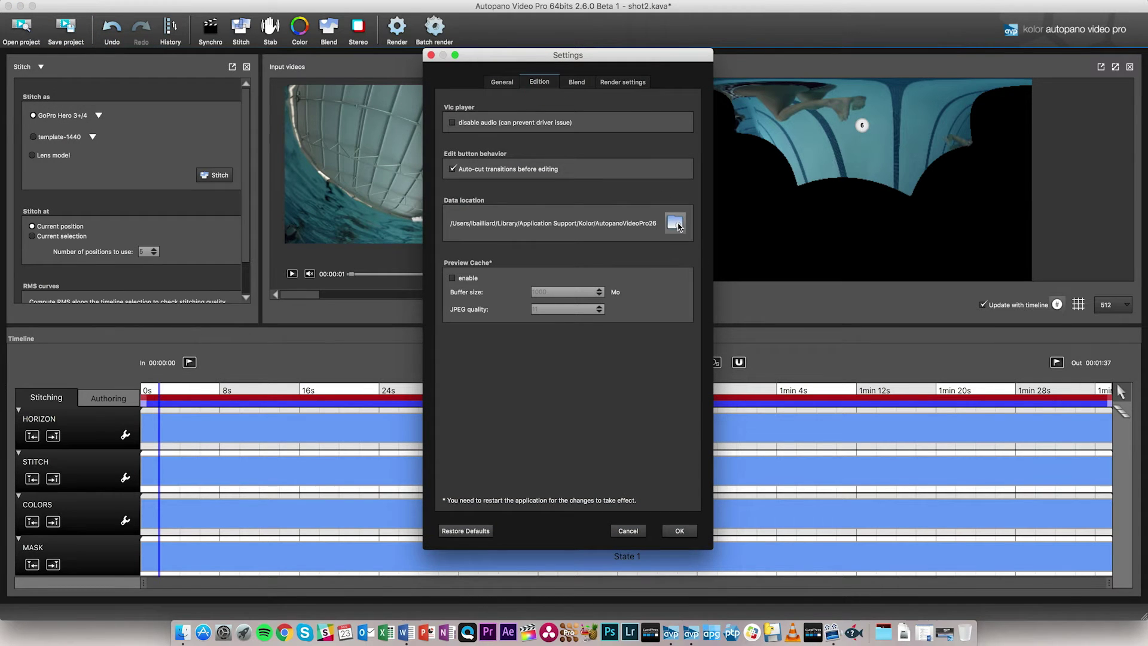
left_click(677, 224)
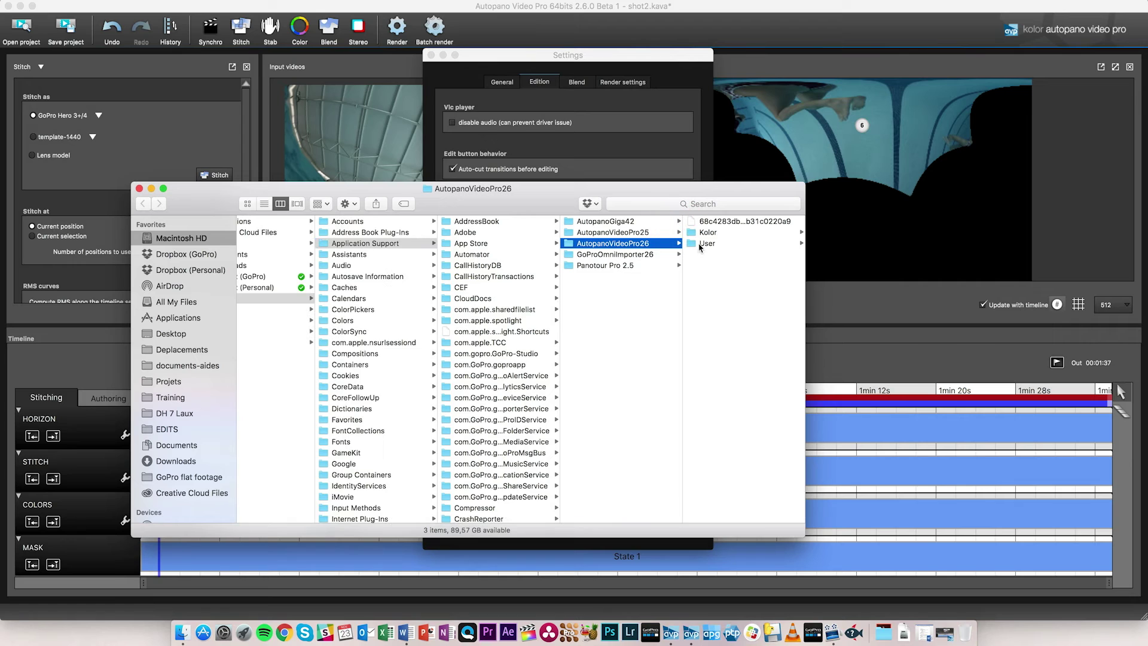
Browse to User/Presets/Panoramas, examine the template-1440.pano preset file, and close the folder and the settings without changes.
left_click(704, 244)
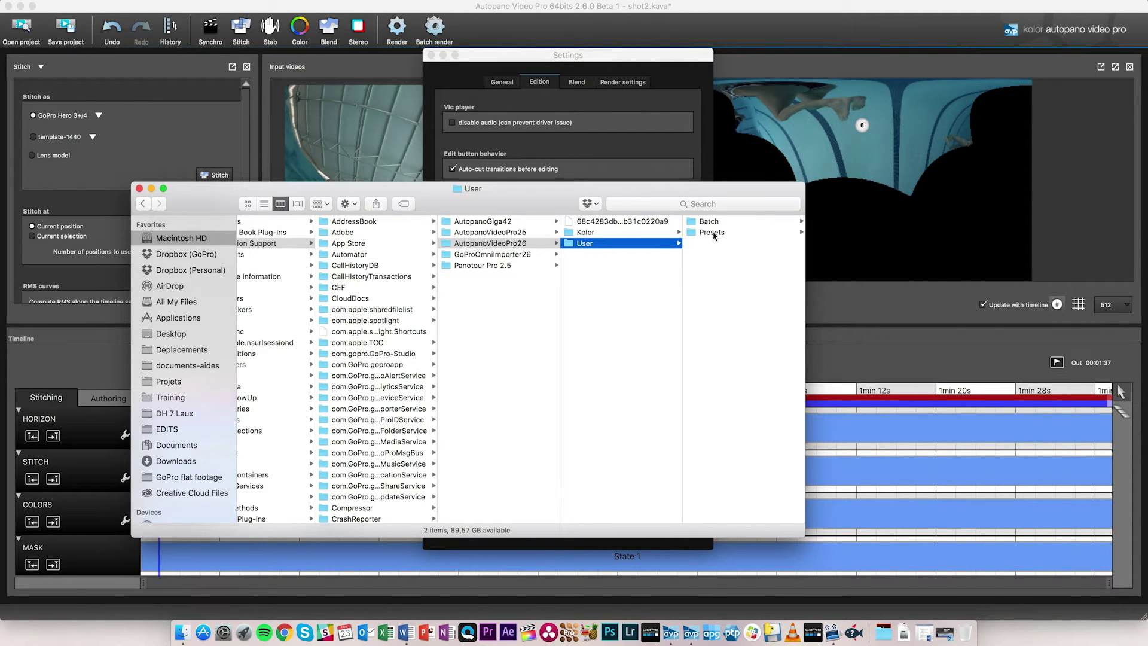
left_click(713, 233)
left_click(721, 236)
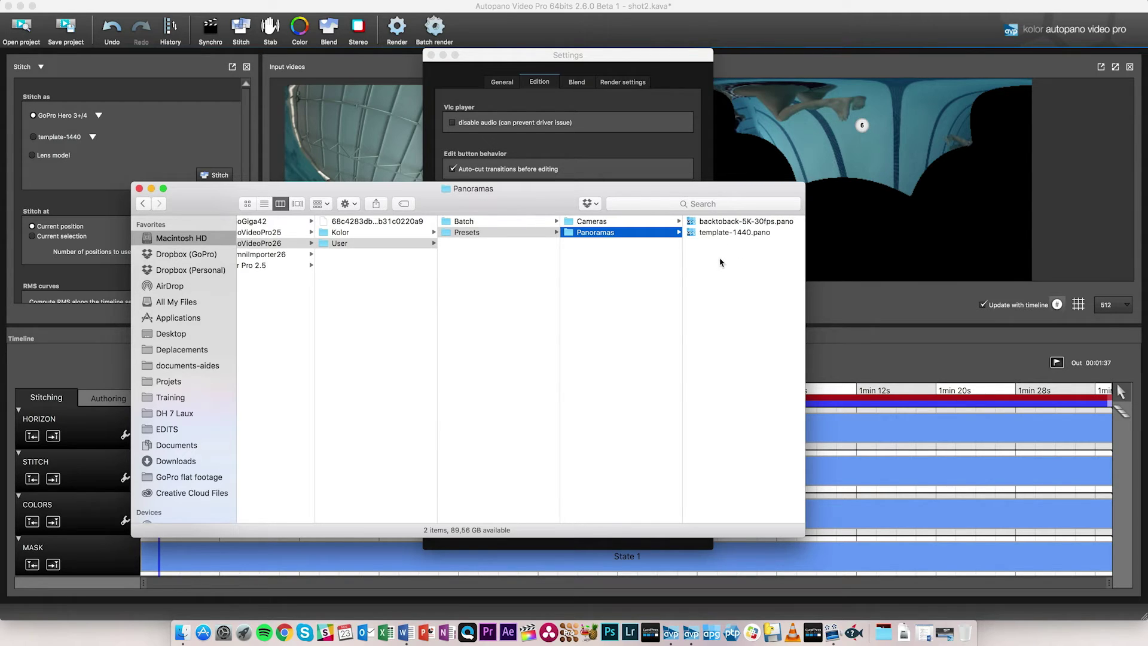
left_click(756, 233)
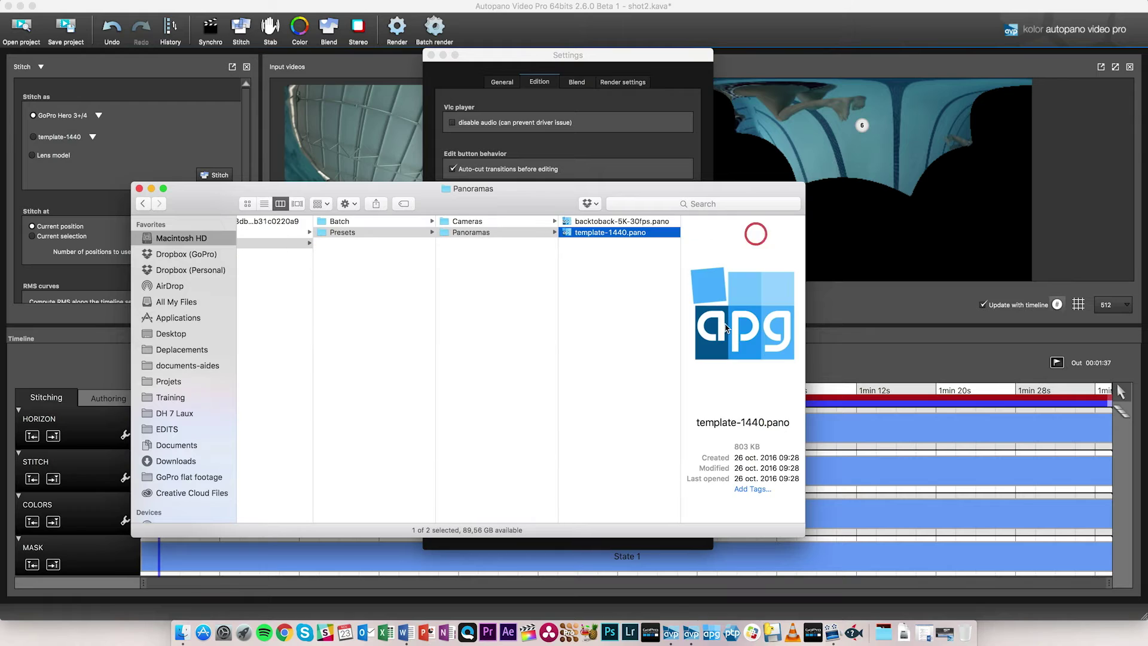
left_click(641, 311)
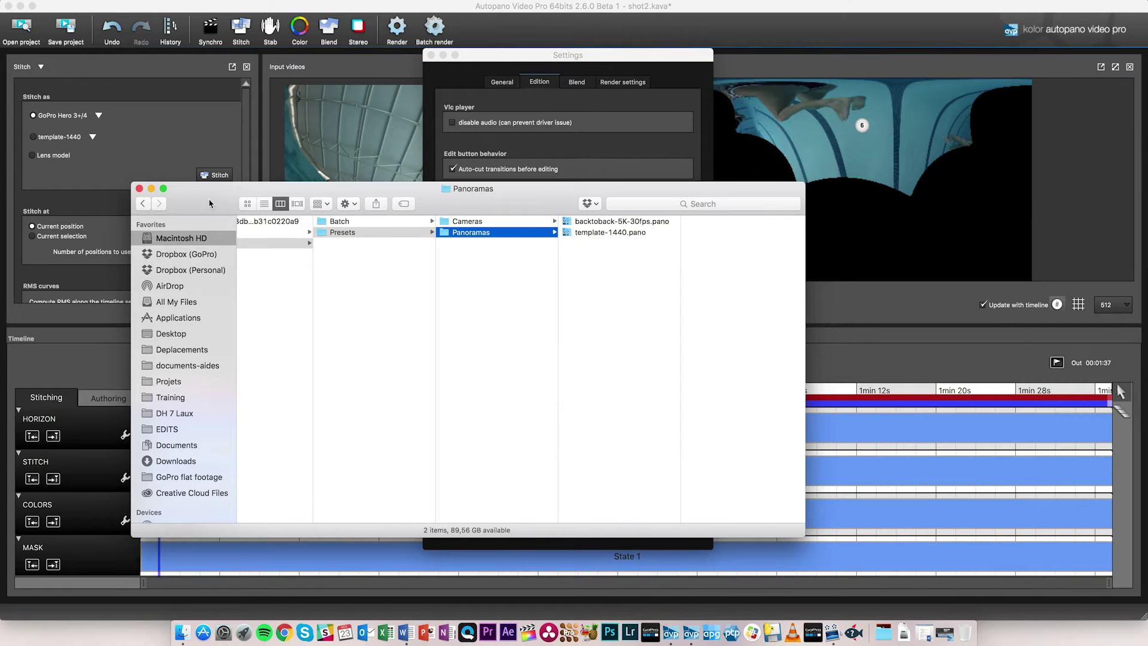
left_click(138, 189)
left_click(604, 55)
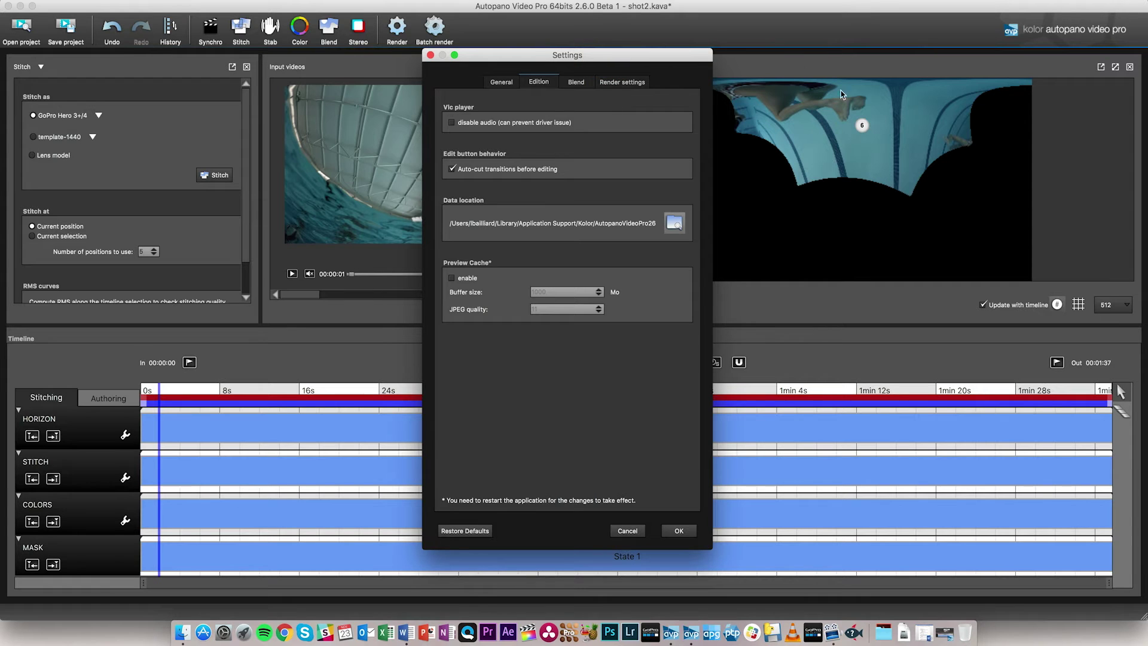
left_click(627, 530)
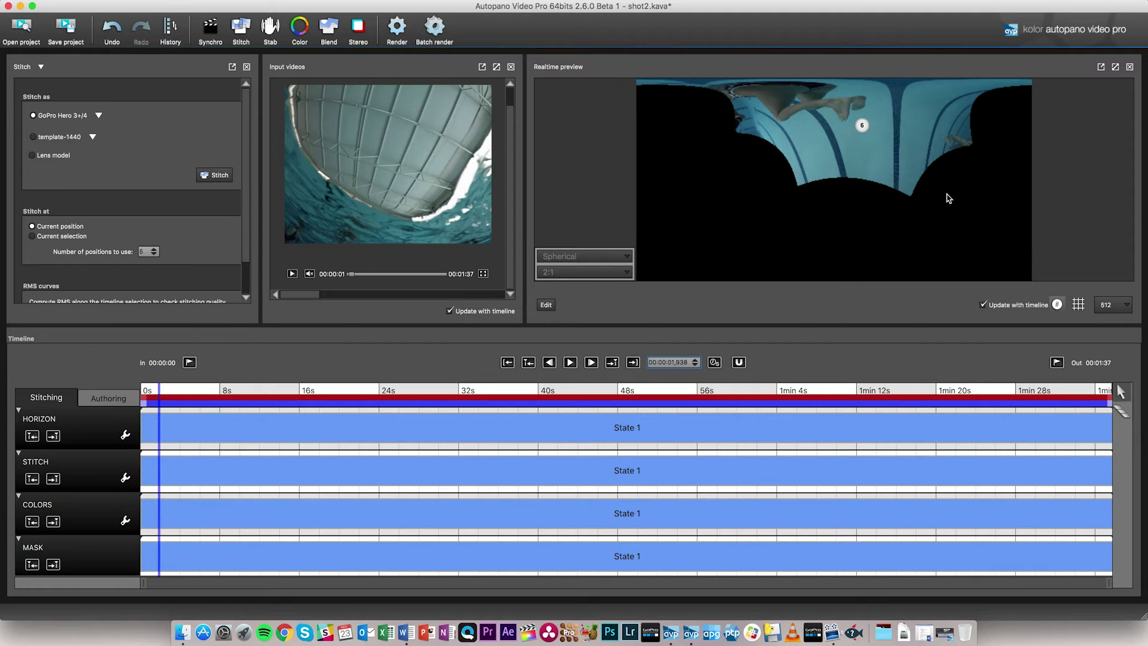
left_click(38, 137)
left_click(94, 136)
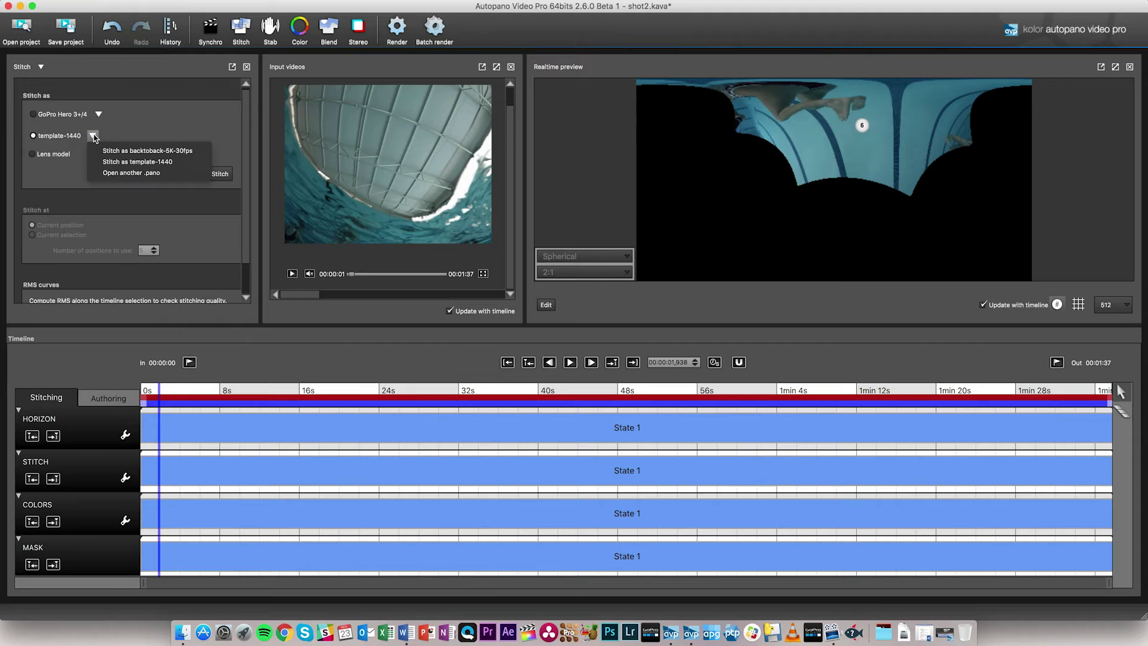
left_click(127, 173)
left_click(206, 176)
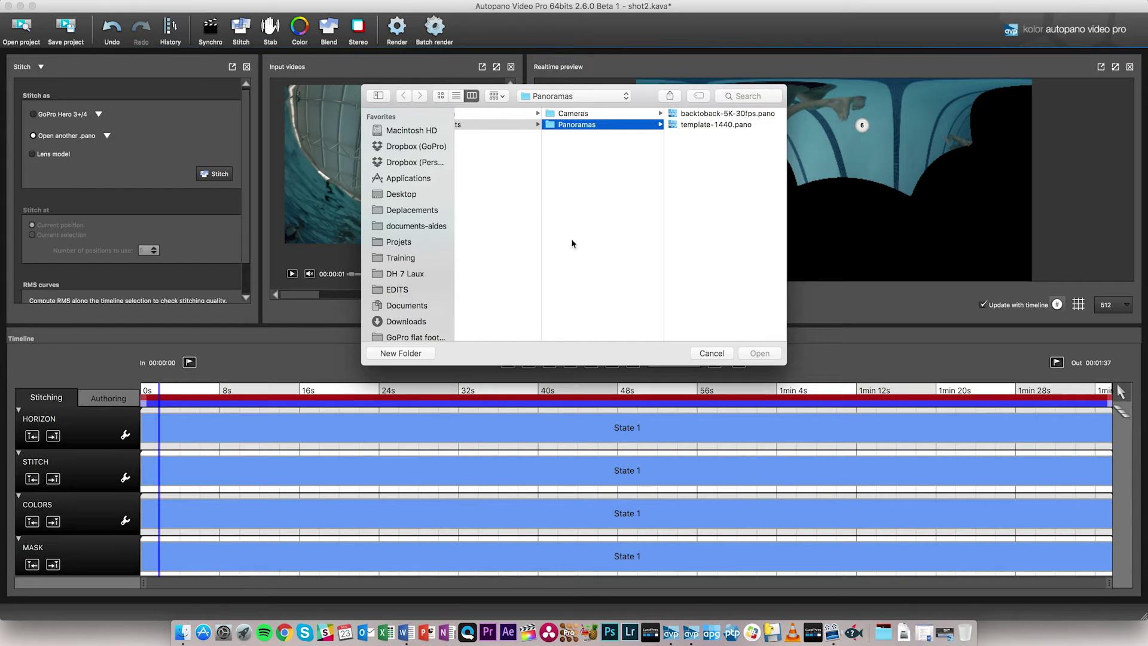
left_click(708, 354)
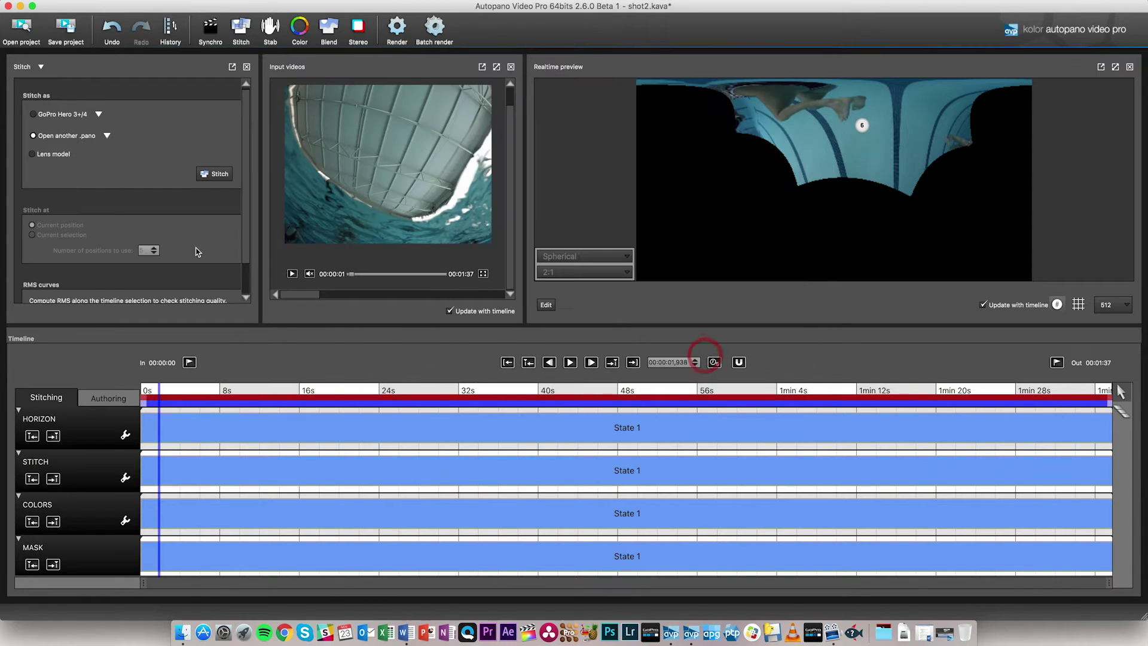
Restitch the underwater shot with the template-1440 panorama preset.
left_click(107, 136)
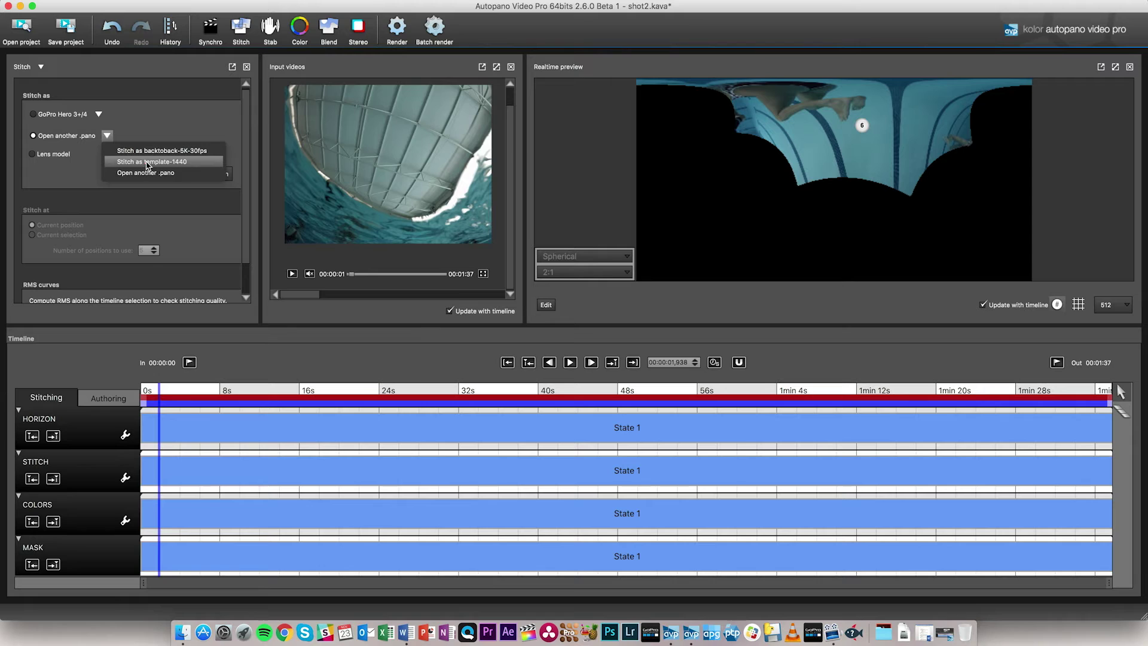
left_click(143, 162)
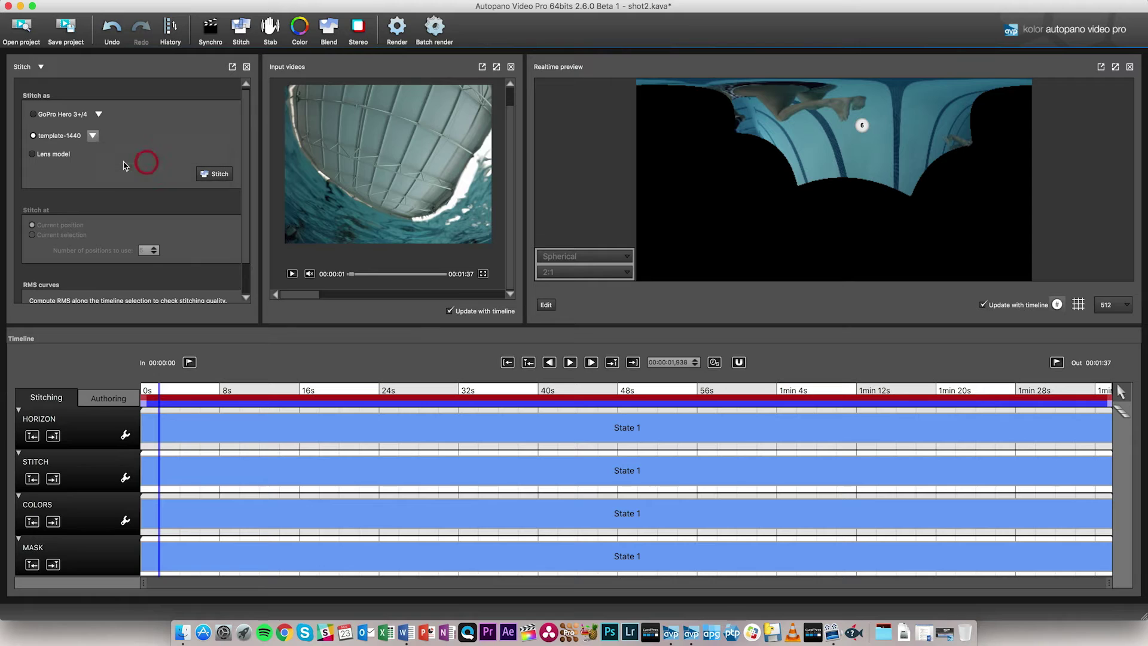
left_click(205, 173)
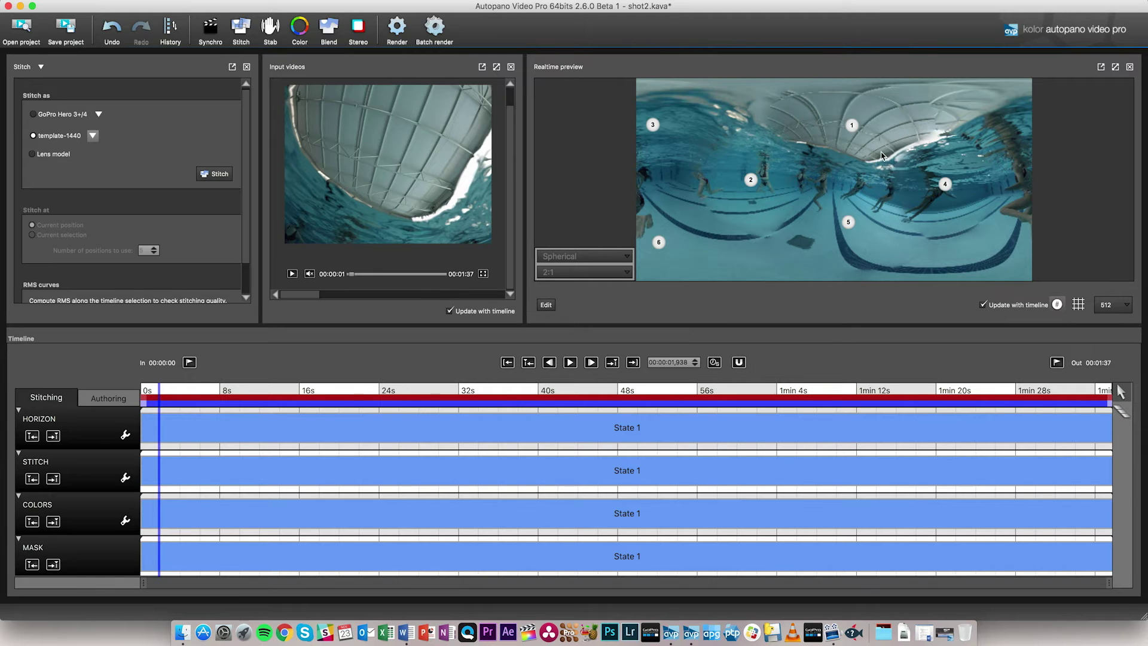
Level the horizon of the restitched underwater panorama and apply the new orientation.
left_click_drag(924, 191, 861, 179)
left_click_drag(732, 175, 811, 177)
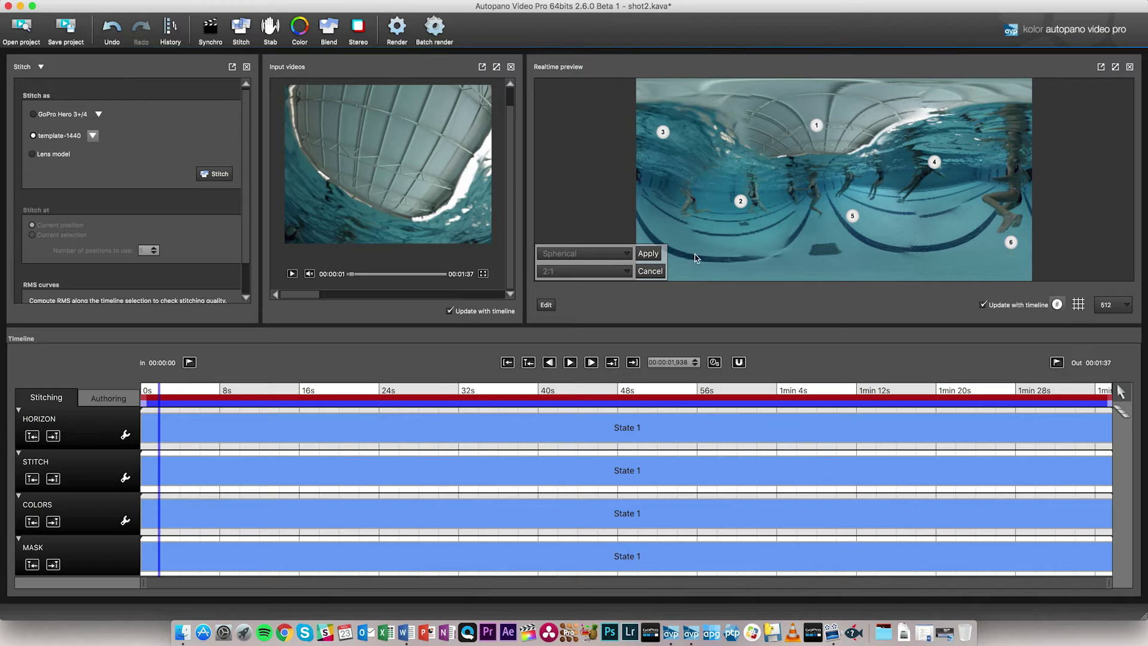
left_click(647, 253)
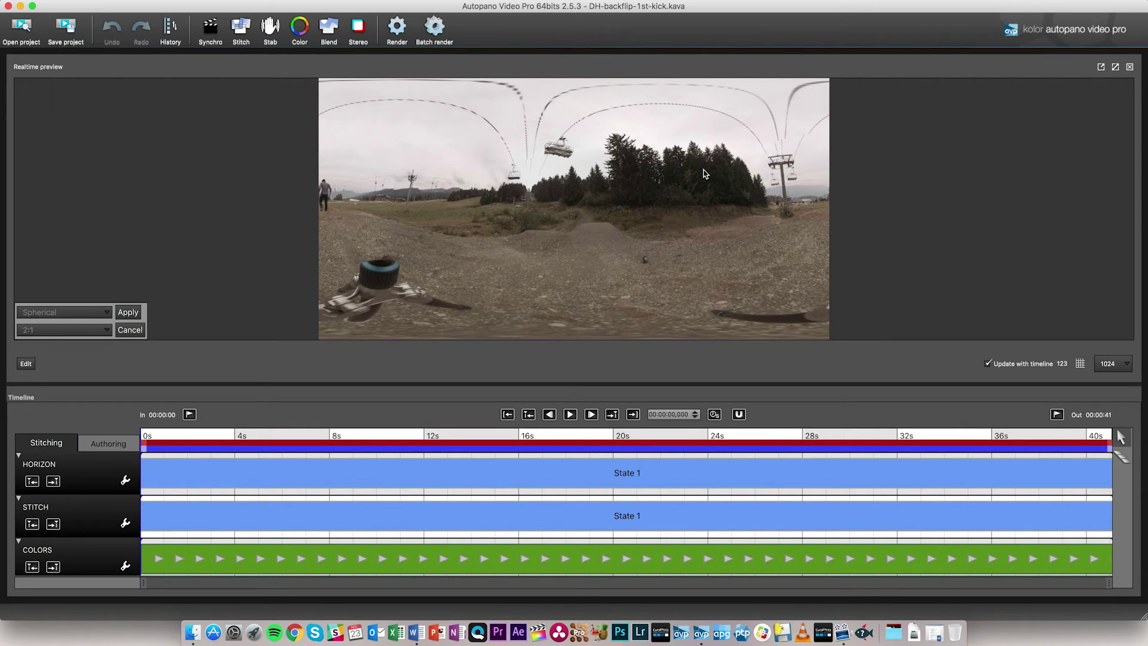
Apply a slight orientation change in the DH-backflip-1st-kick.kava project and go to the backflip at about 9.8 s.
left_click_drag(698, 186, 694, 188)
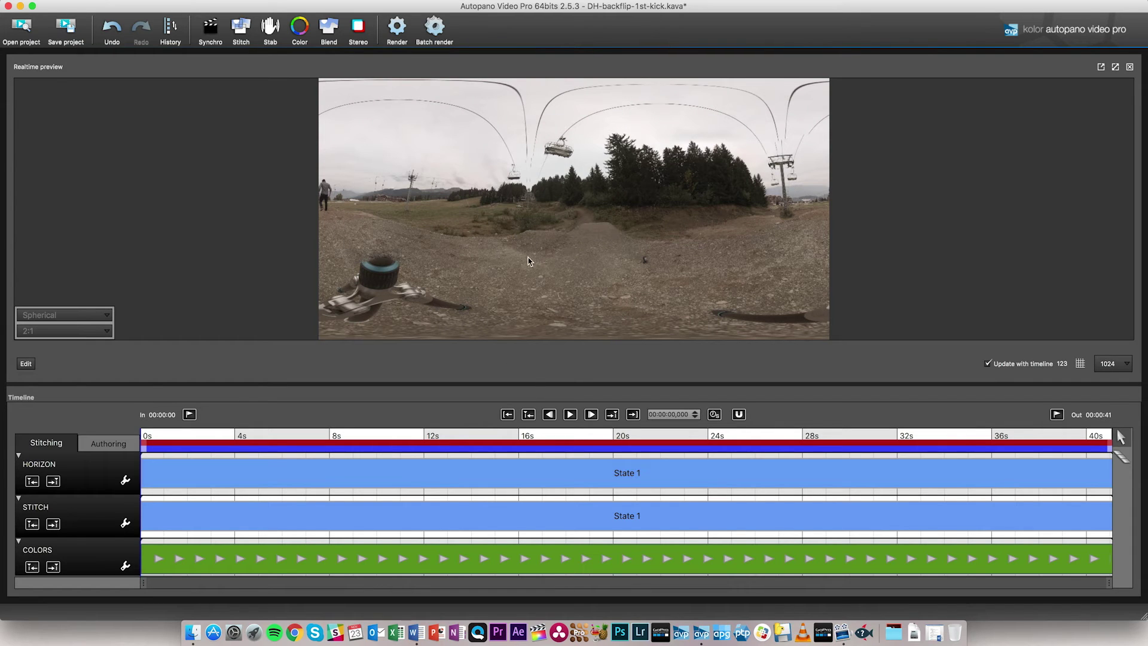
left_click(248, 435)
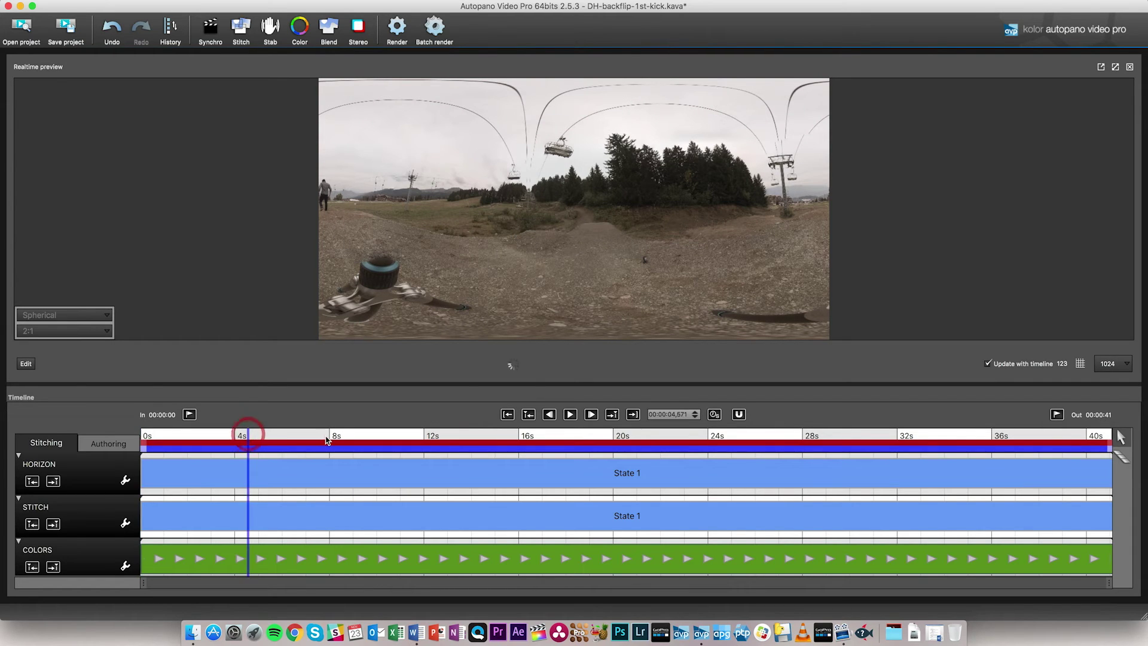
left_click(372, 435)
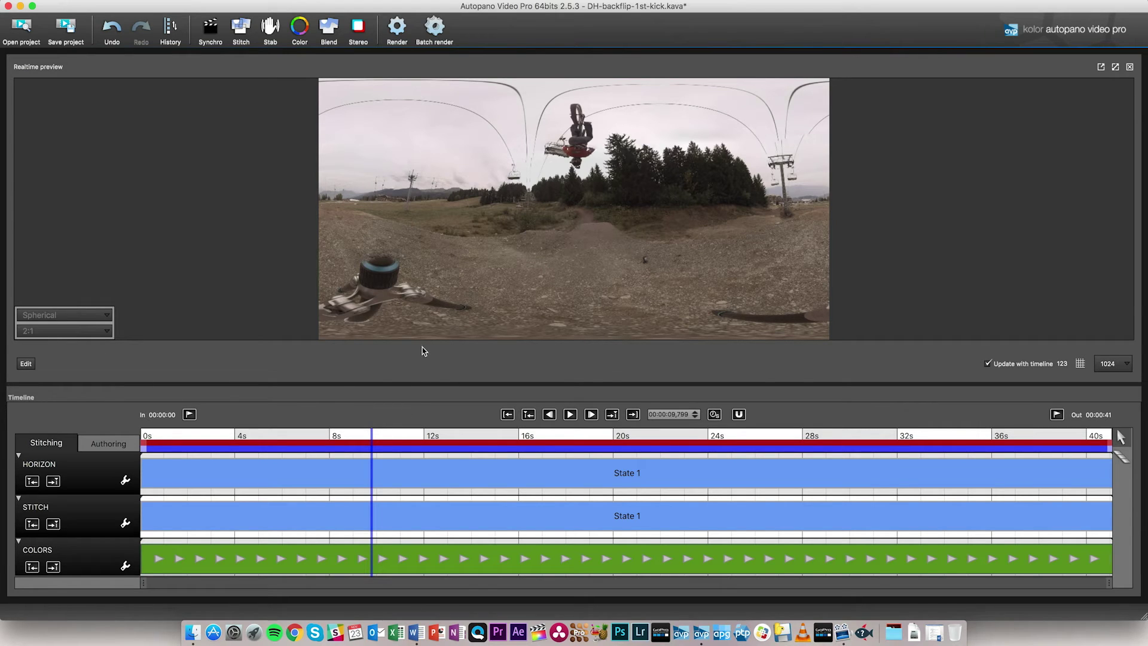
key("space")
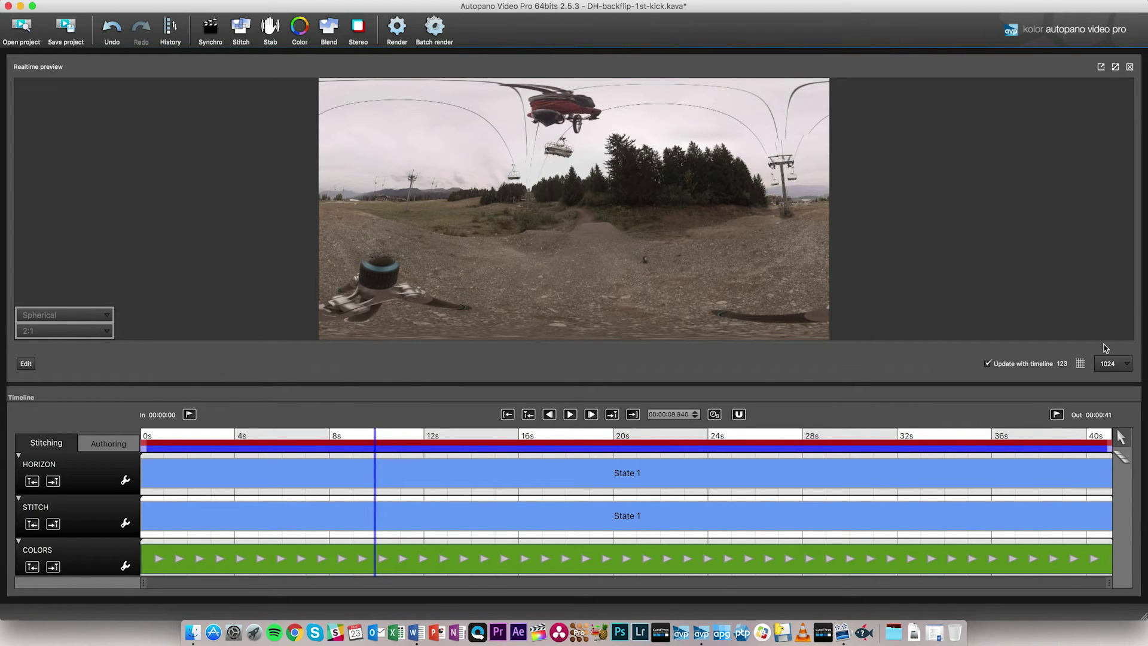
Show the camera numbers on the preview and play the backflip from about 9.3 s to 9.8 s.
left_click(1062, 364)
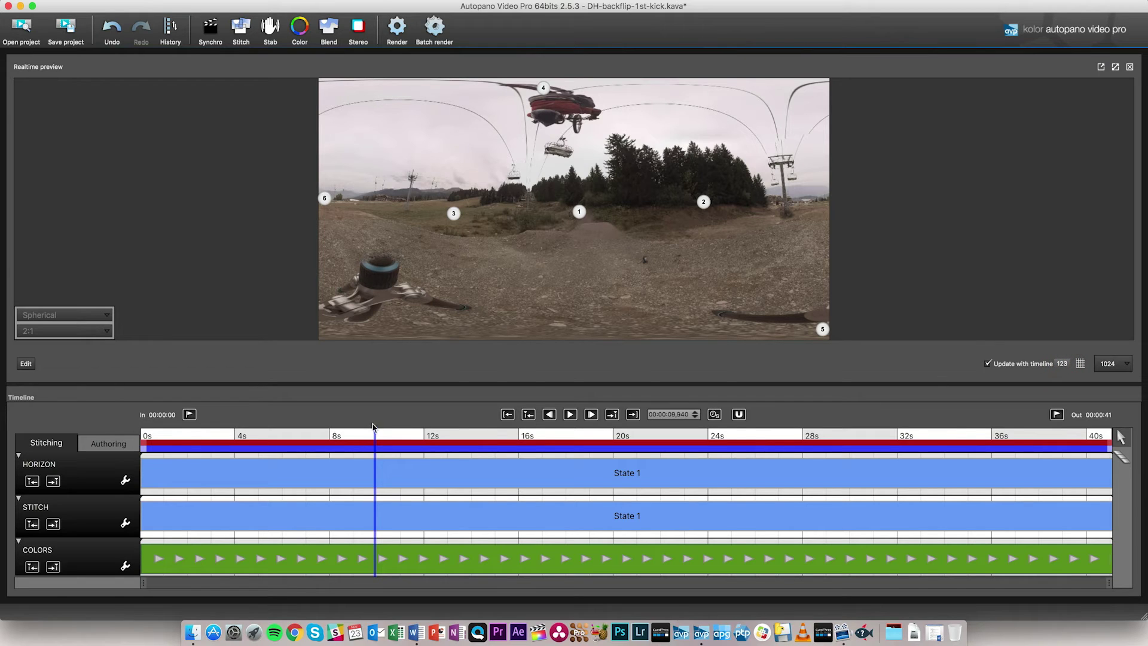
left_click(359, 437)
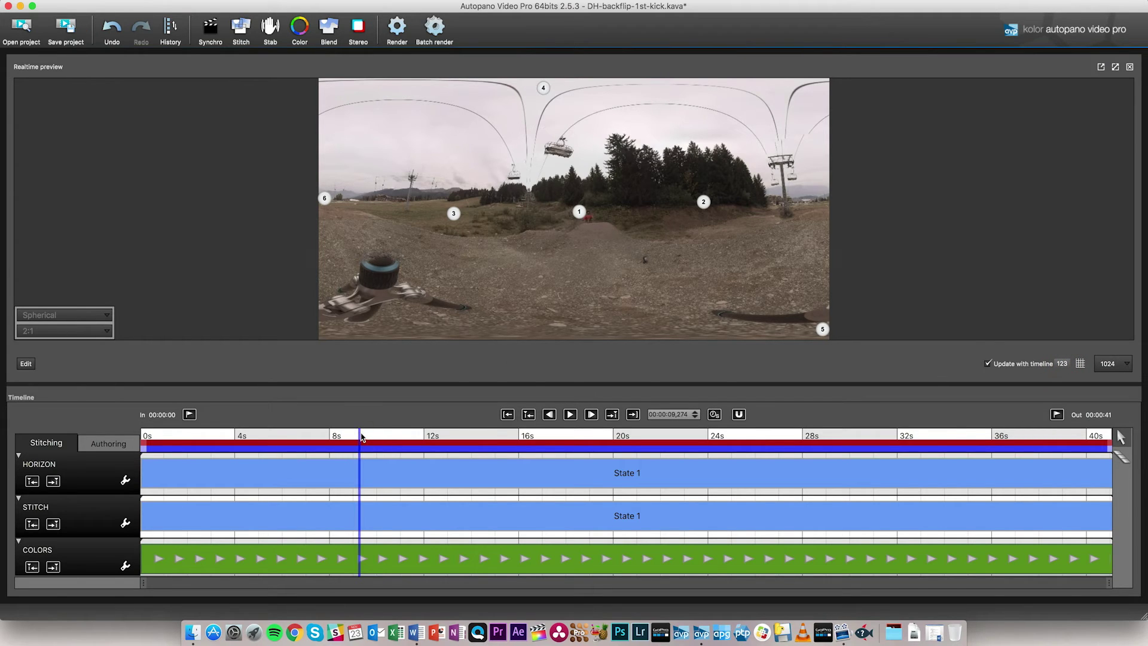
key("space")
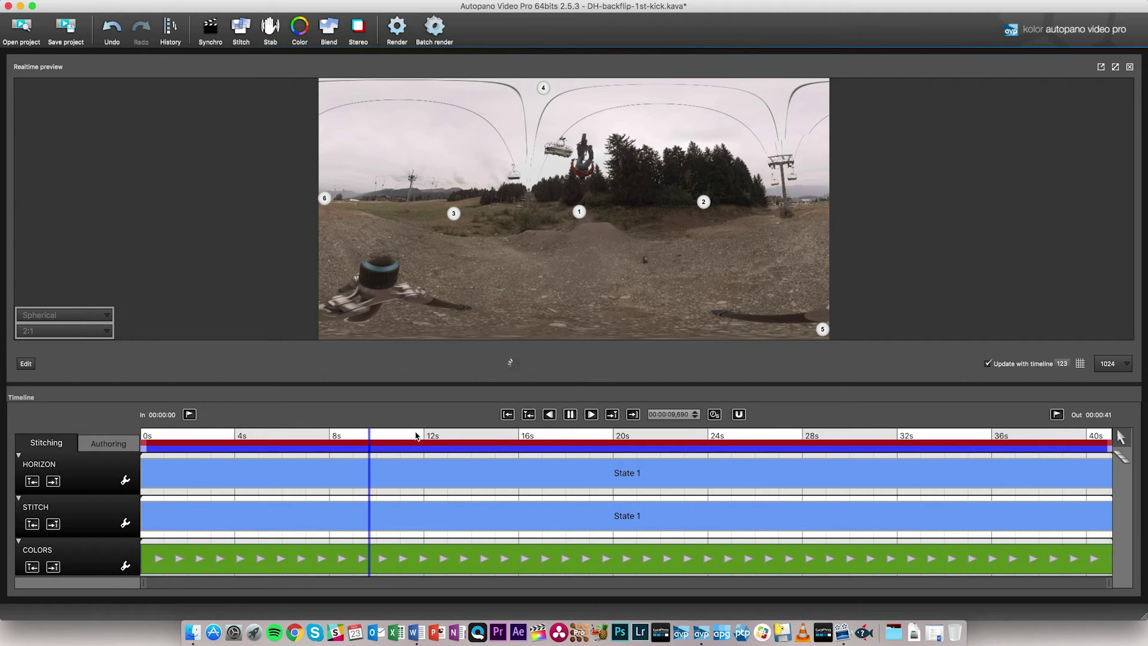
key("space")
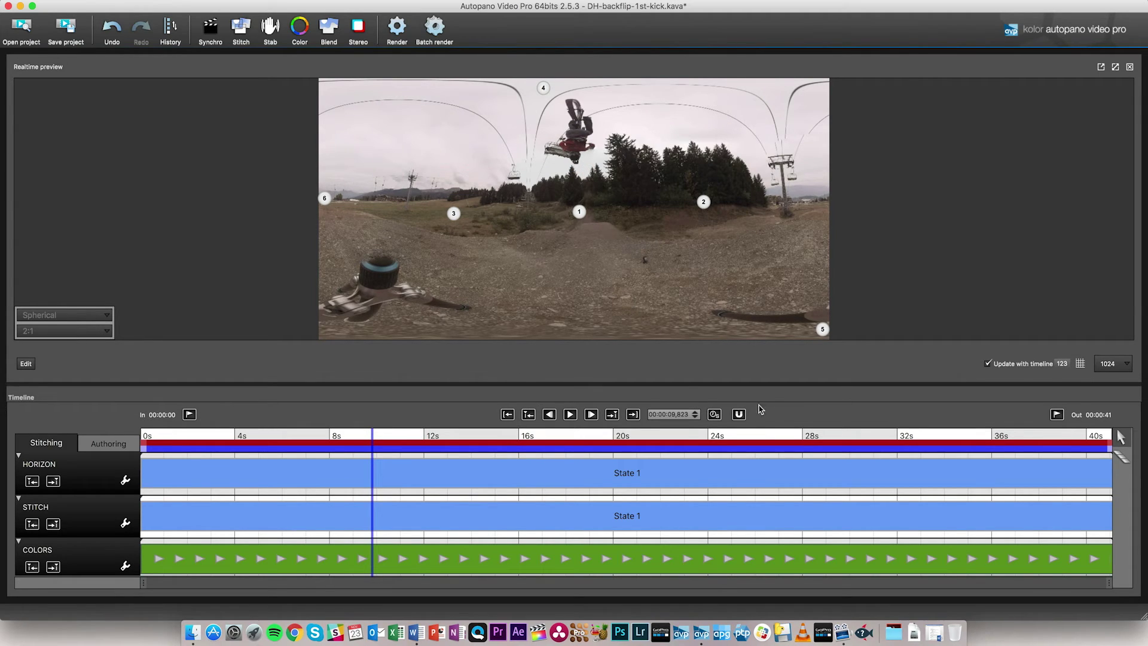
Enlarge the timeline to reveal the MASK track and apply the Sharp blending preset with Multiband blending and Iso cutting weighting.
left_click_drag(661, 383, 665, 333)
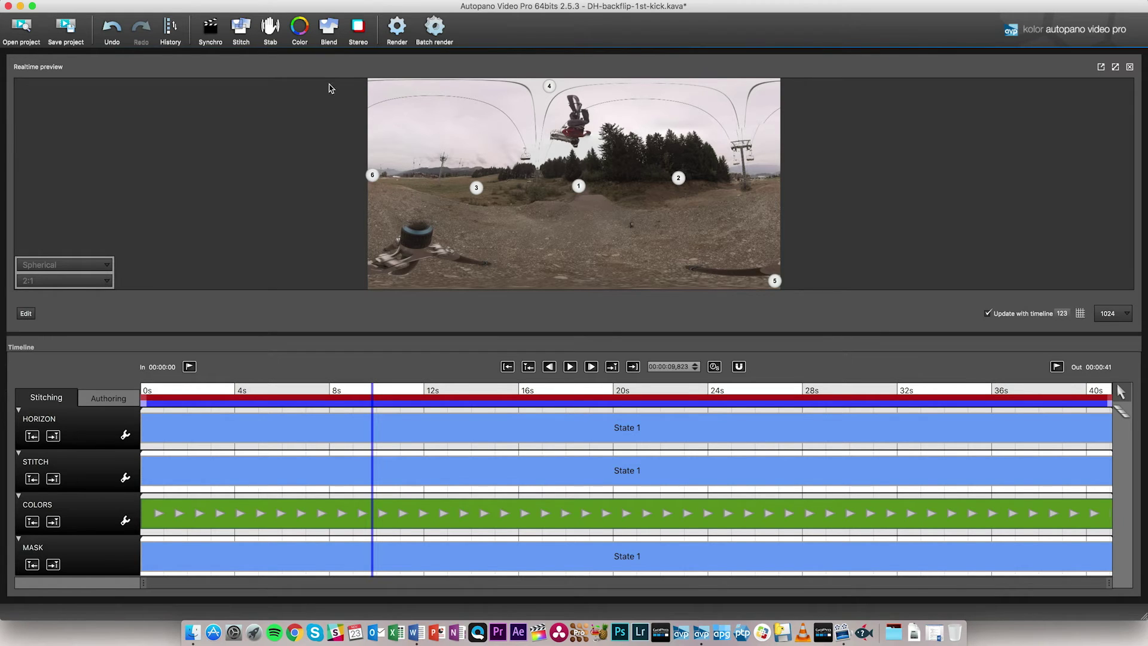
left_click(329, 28)
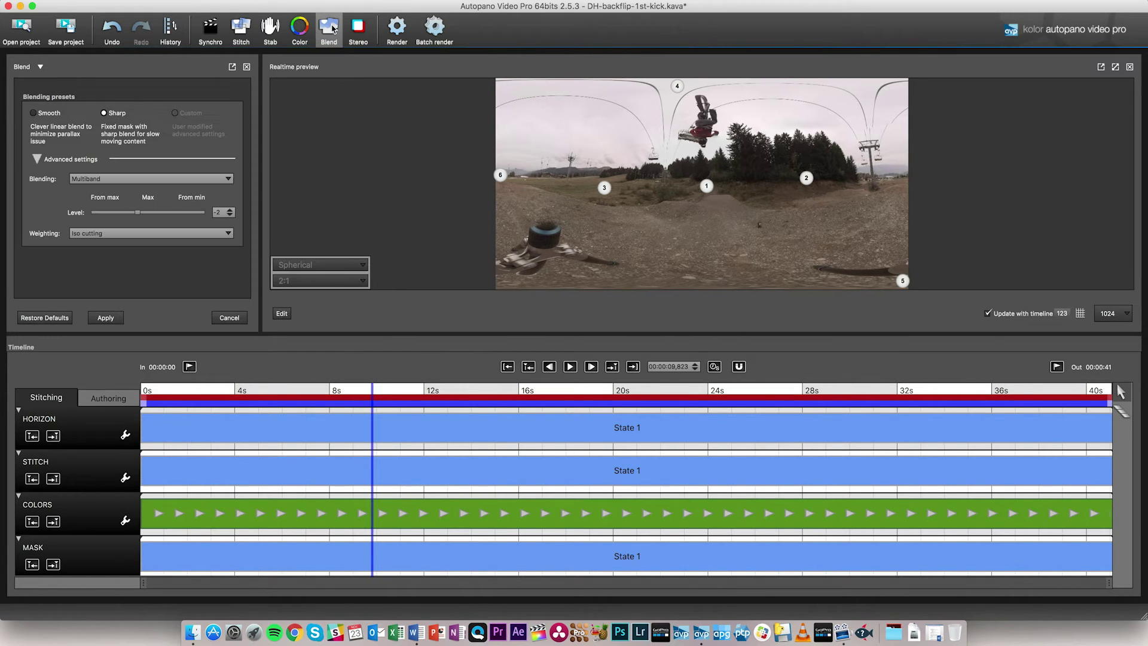
left_click(104, 113)
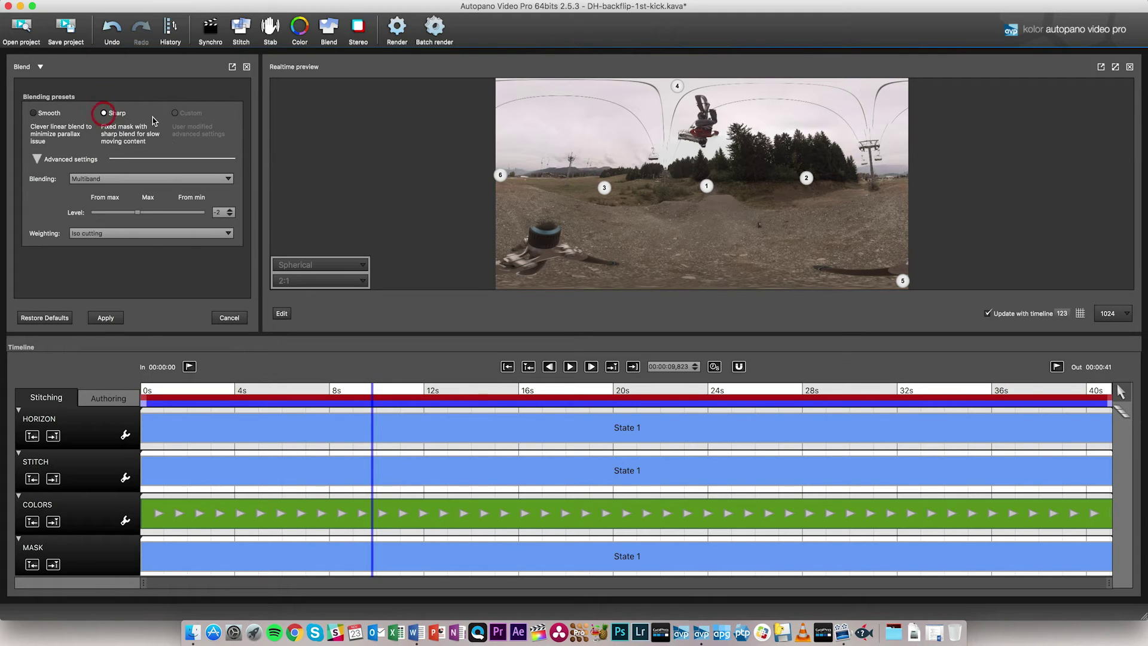
left_click(106, 317)
Open the frame at about 9.8 s in Autopano Giga's panorama editor and activate the Mask tool with the seams shown.
left_click(282, 315)
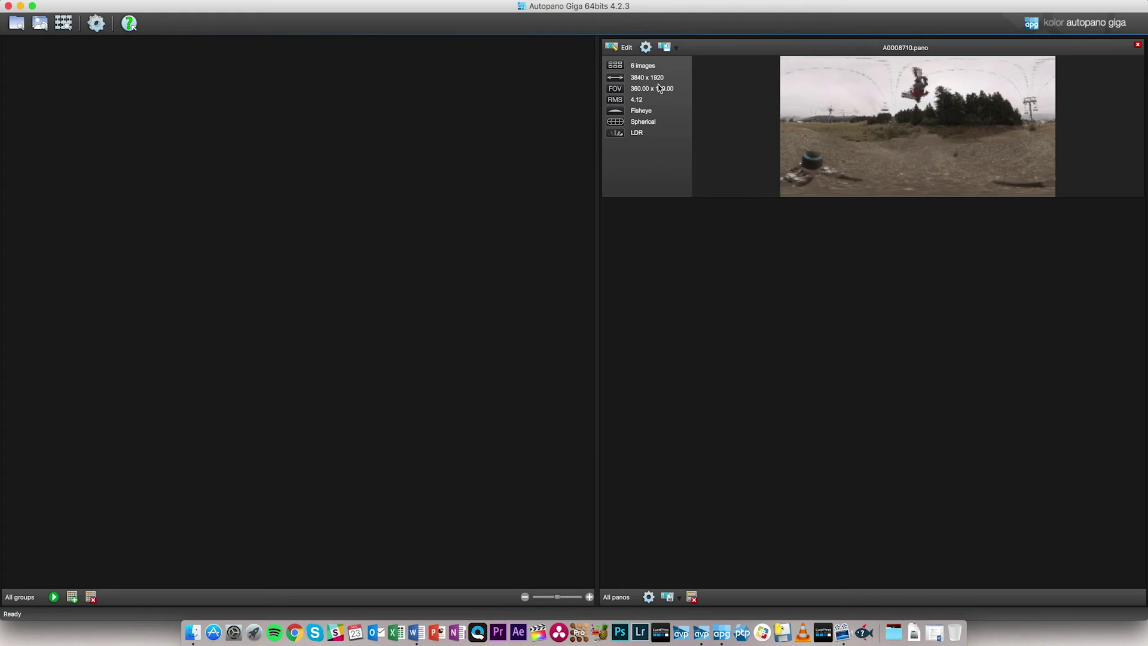
left_click(625, 47)
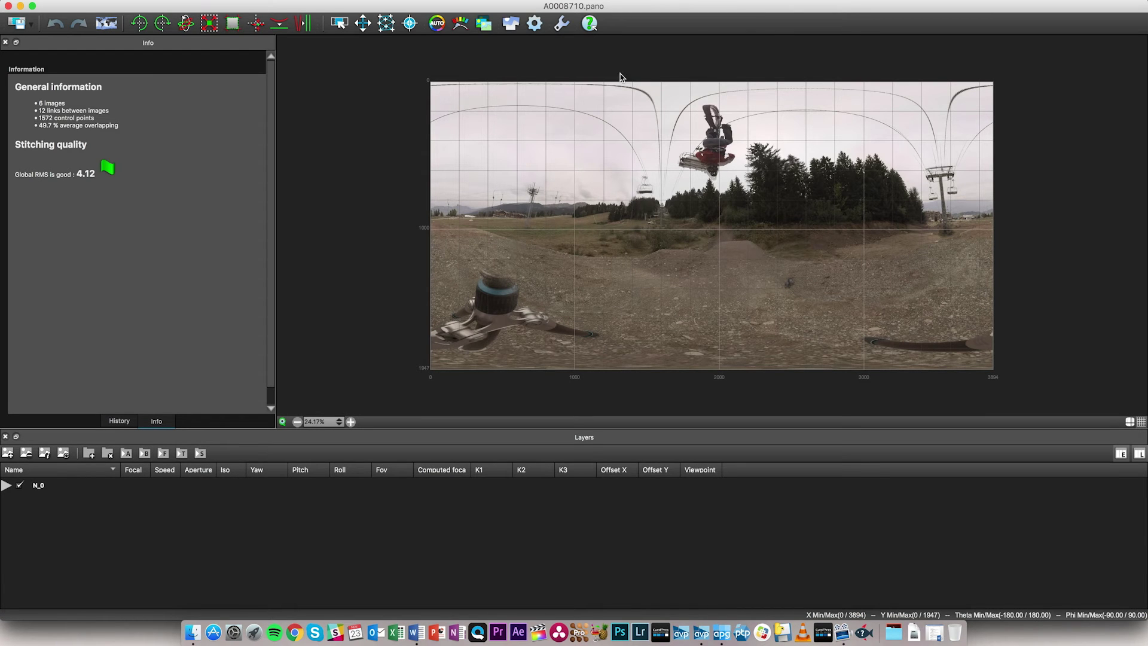
left_click(410, 23)
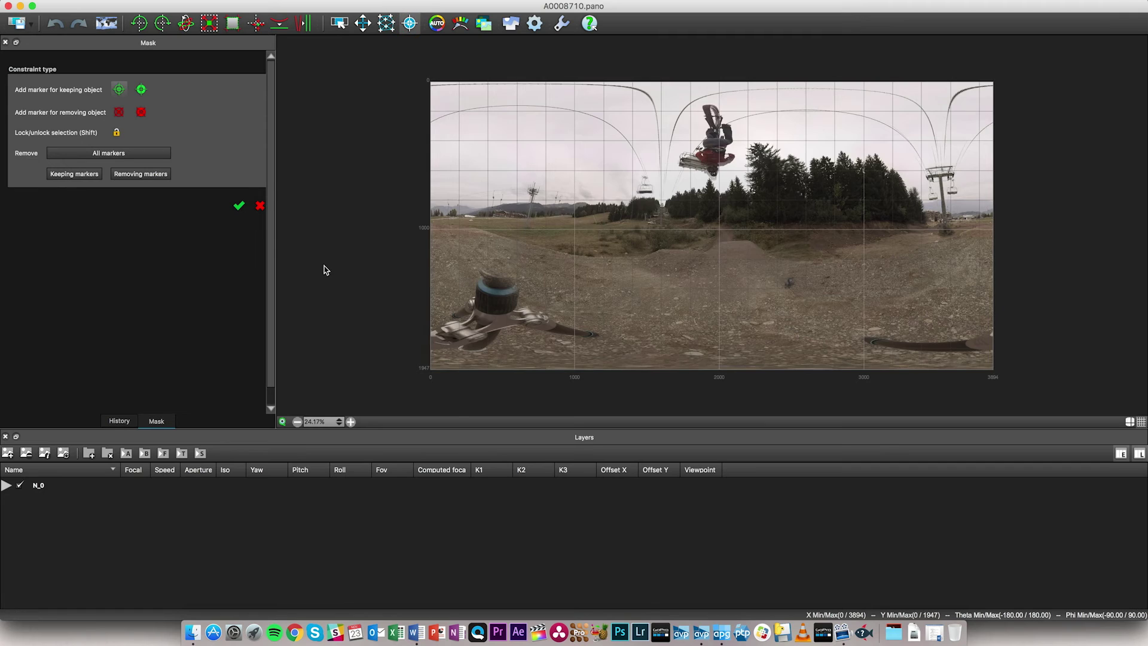
left_click(281, 422)
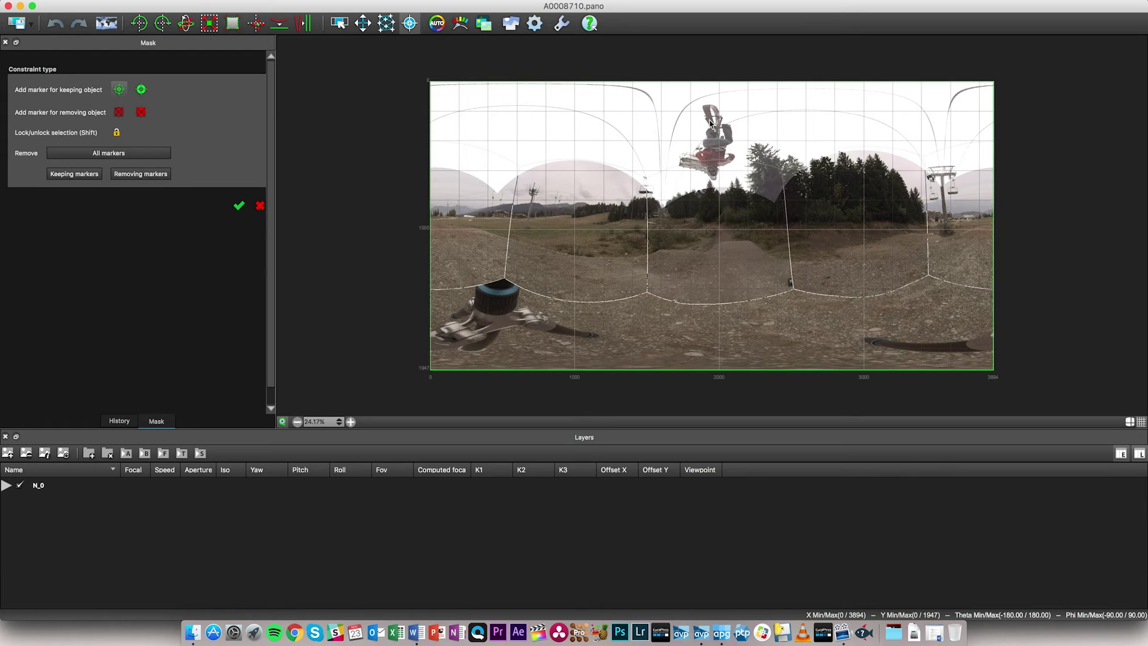
Place clusters of keeping markers on the four horizon images, the zenith image and the nadir image.
left_click(711, 237)
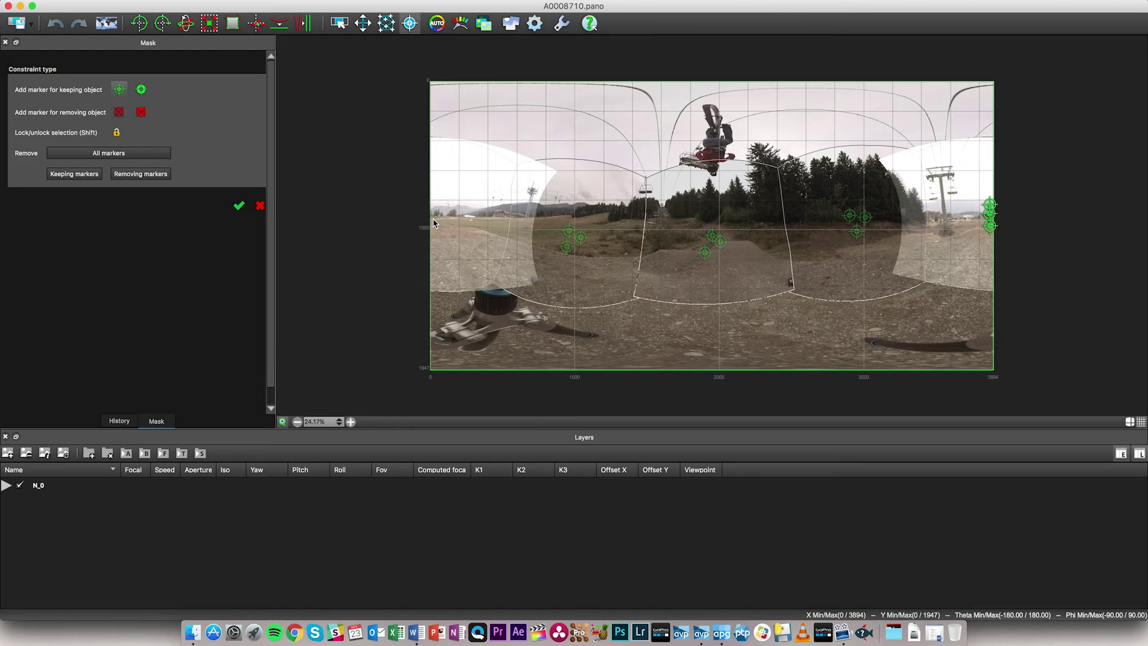
left_click(689, 87)
left_click(713, 85)
left_click(700, 91)
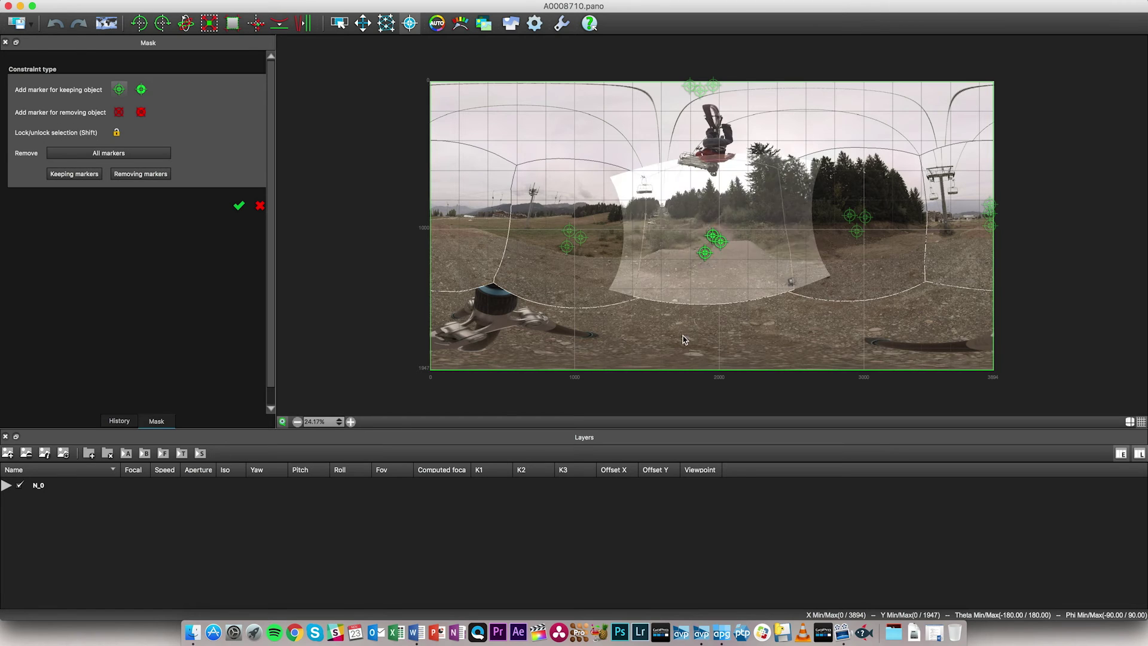
left_click(691, 363)
left_click(708, 364)
left_click(730, 363)
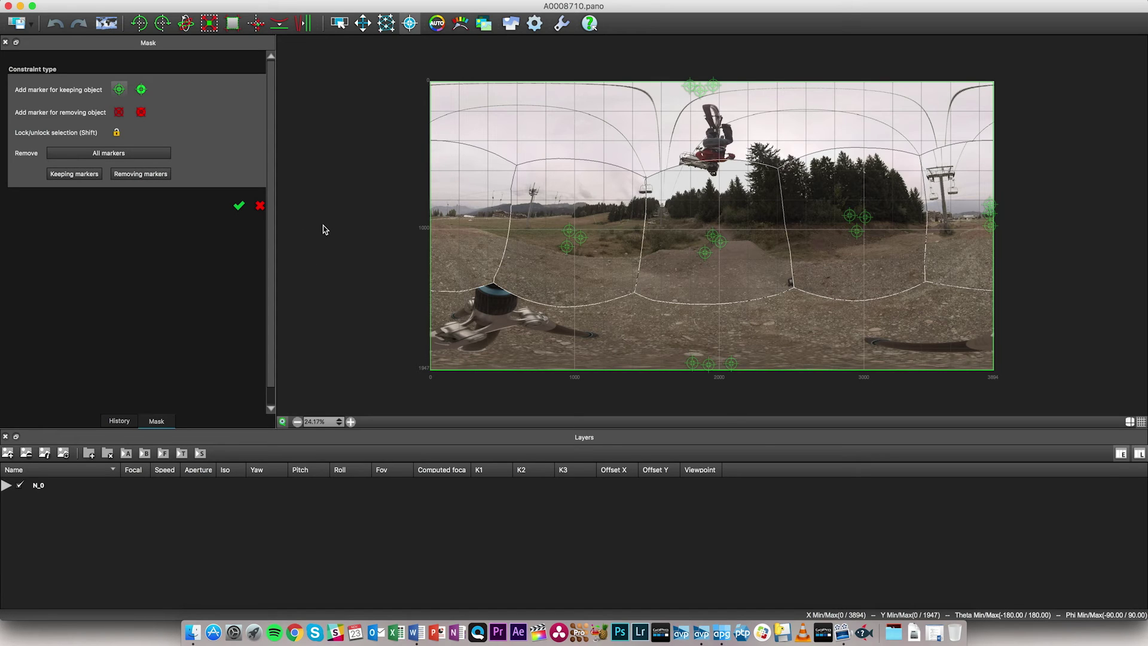
Apply the mask markers, save the panorama and quit Autopano Giga to return to the video project.
left_click(239, 206)
left_click(16, 23)
key("super+q")
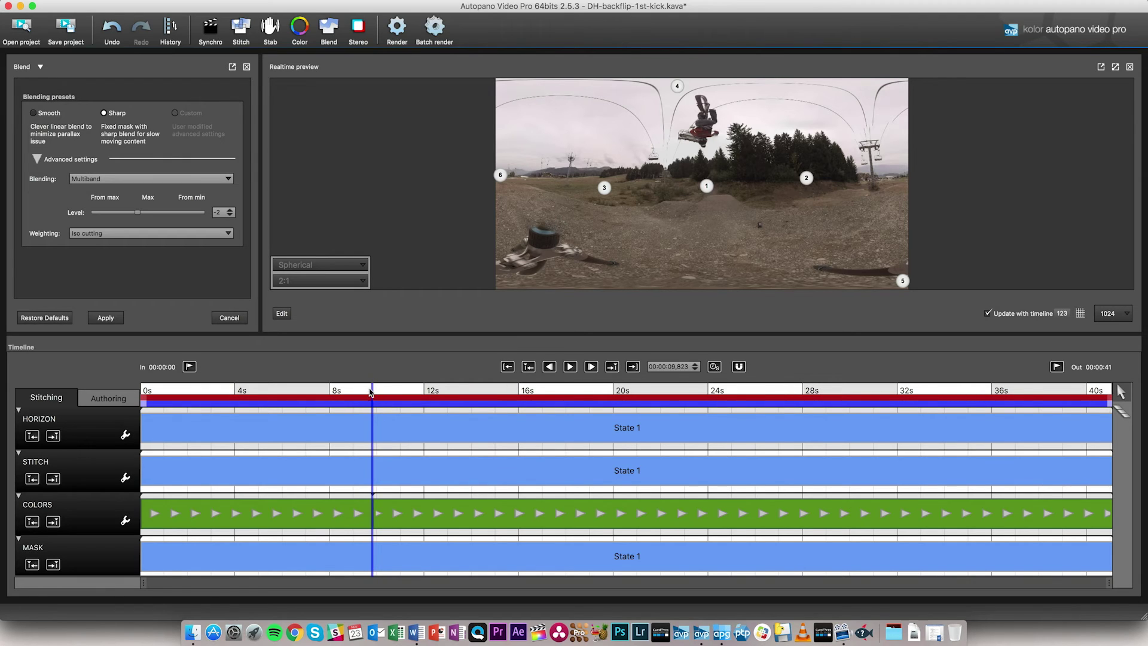
Scrub through the rider's jump to find the transition and cut the MASK track into two states at about 9.7 s.
left_click_drag(371, 391, 369, 391)
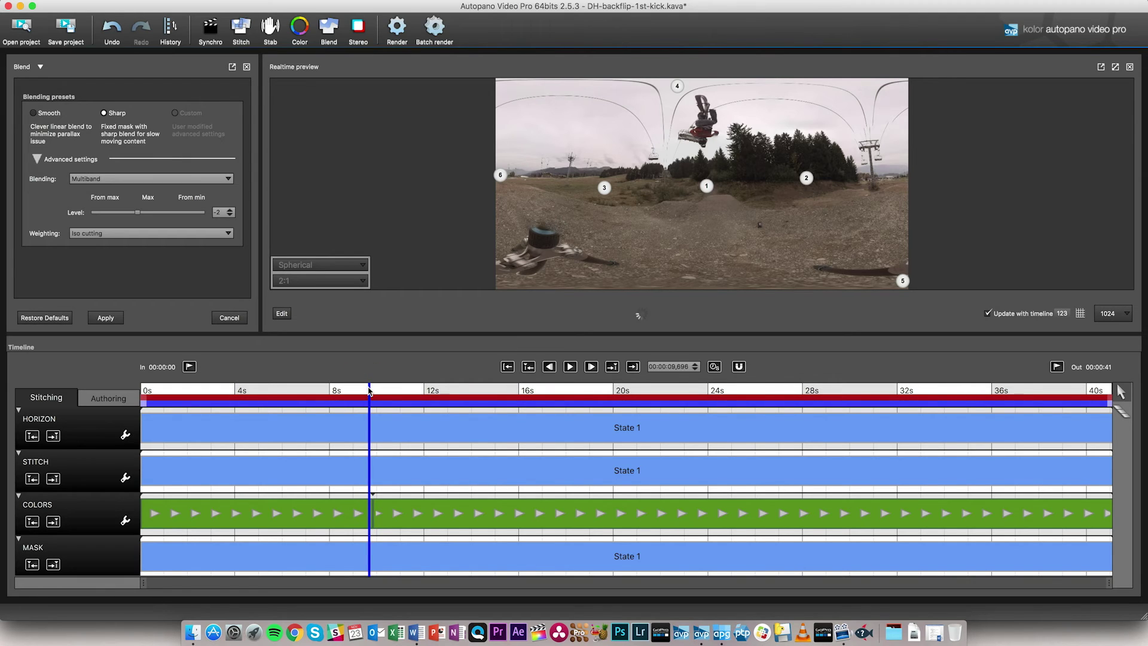
left_click_drag(369, 390, 364, 390)
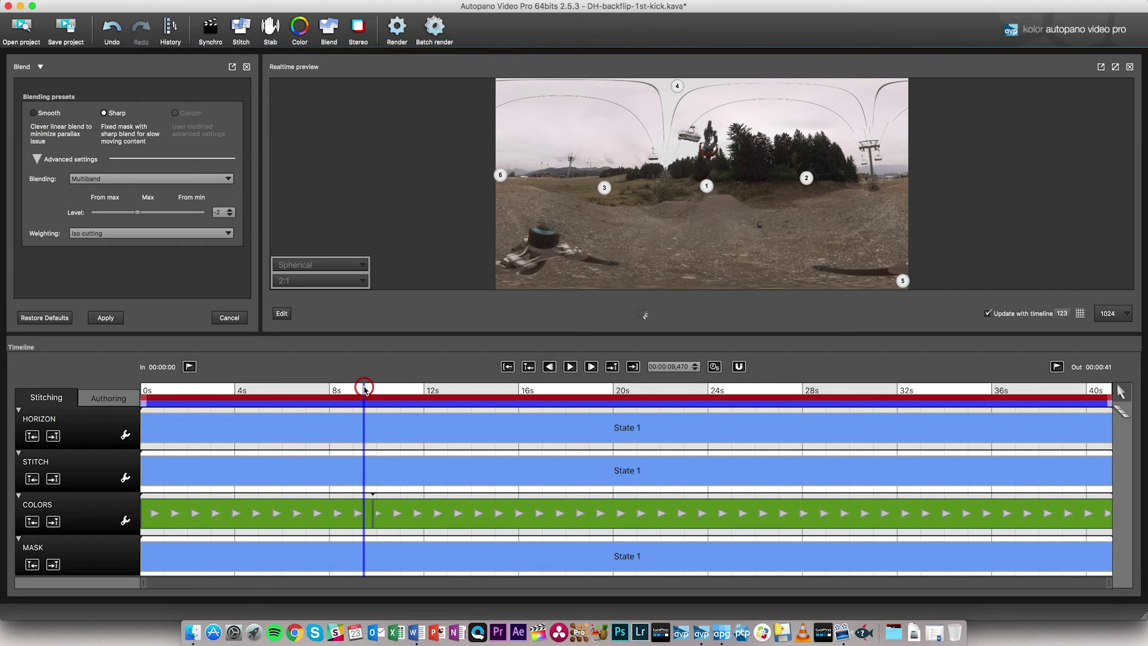
left_click_drag(363, 390, 367, 390)
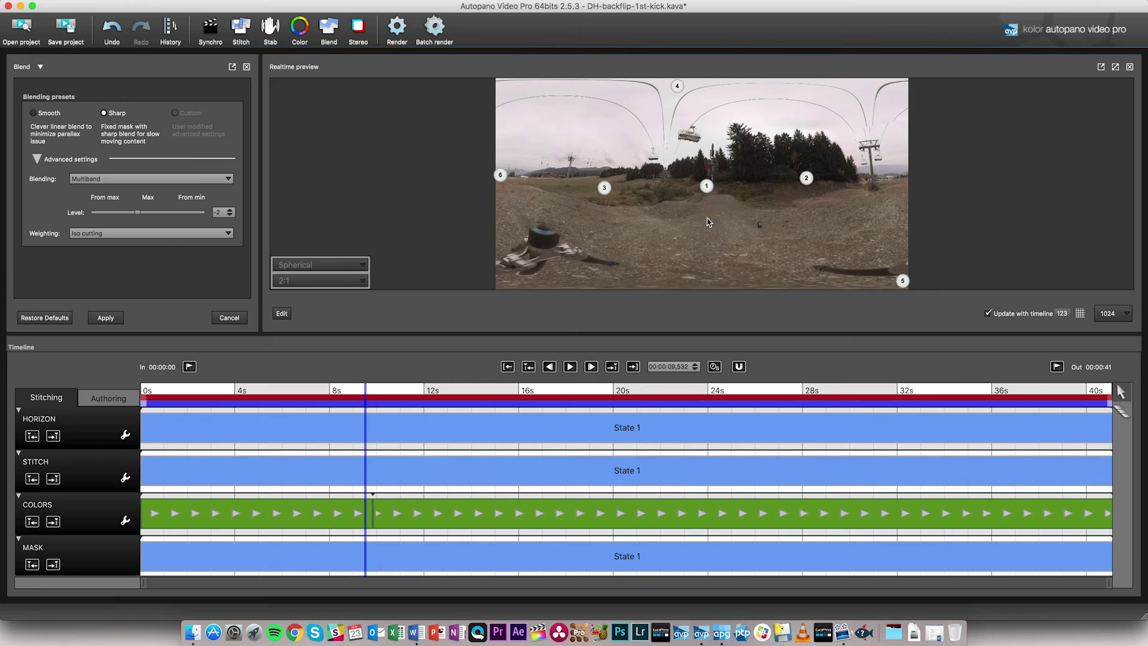
left_click(1122, 411)
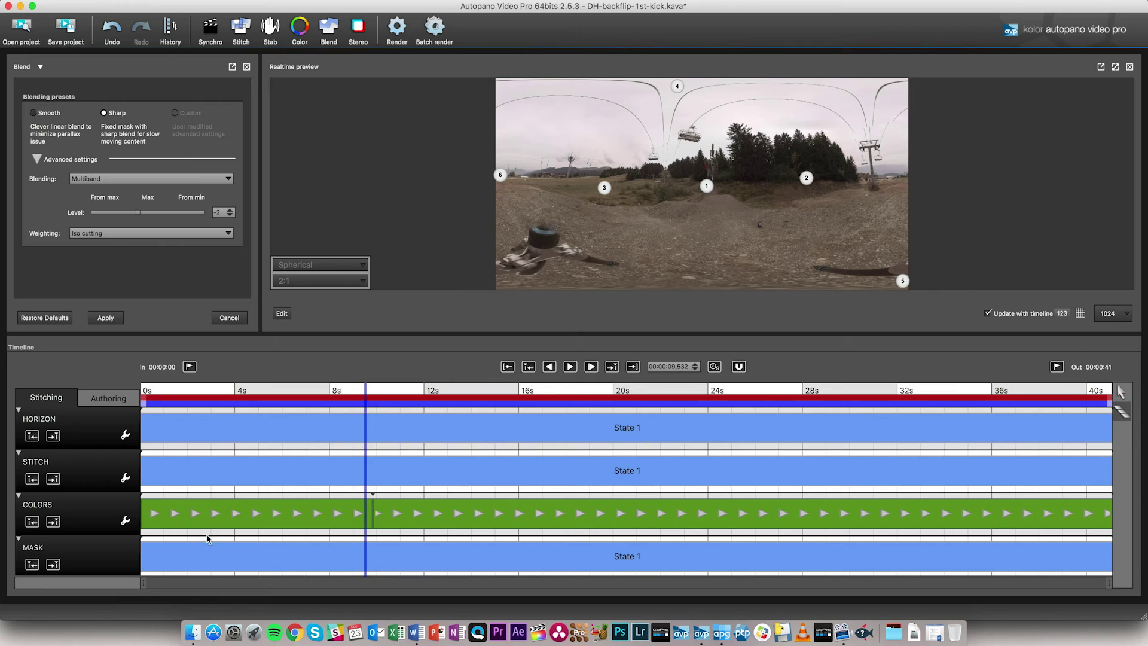
left_click(372, 556)
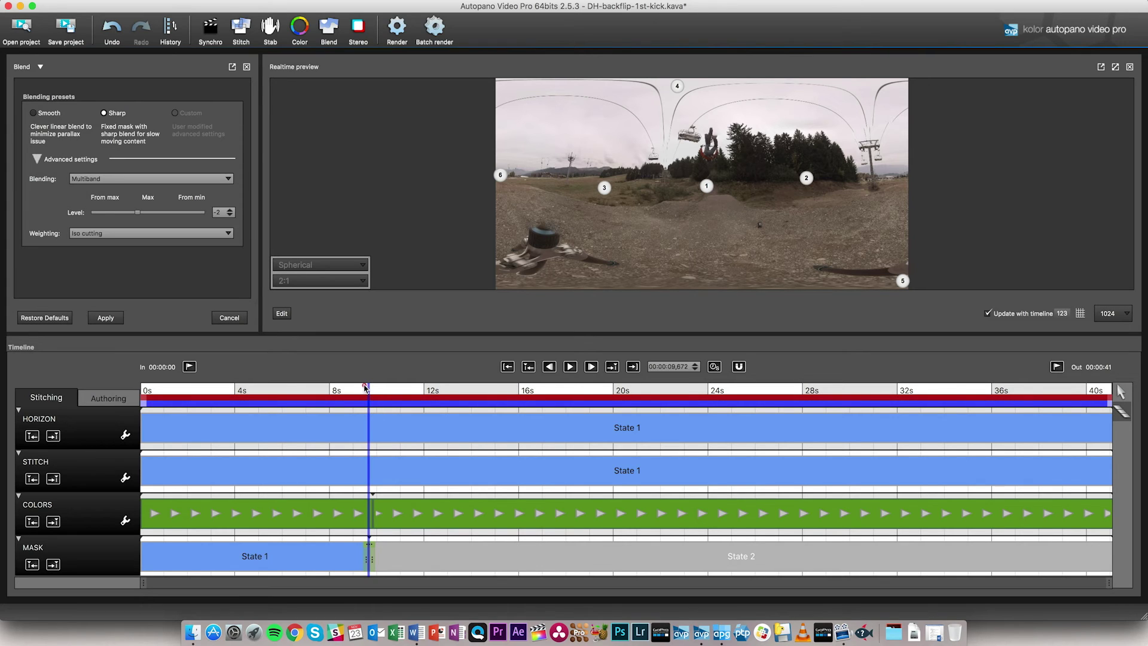
Edit the mask of State 1 from the frame at about 9.5 s, and check State 2 at about 9.8 s.
left_click(364, 387)
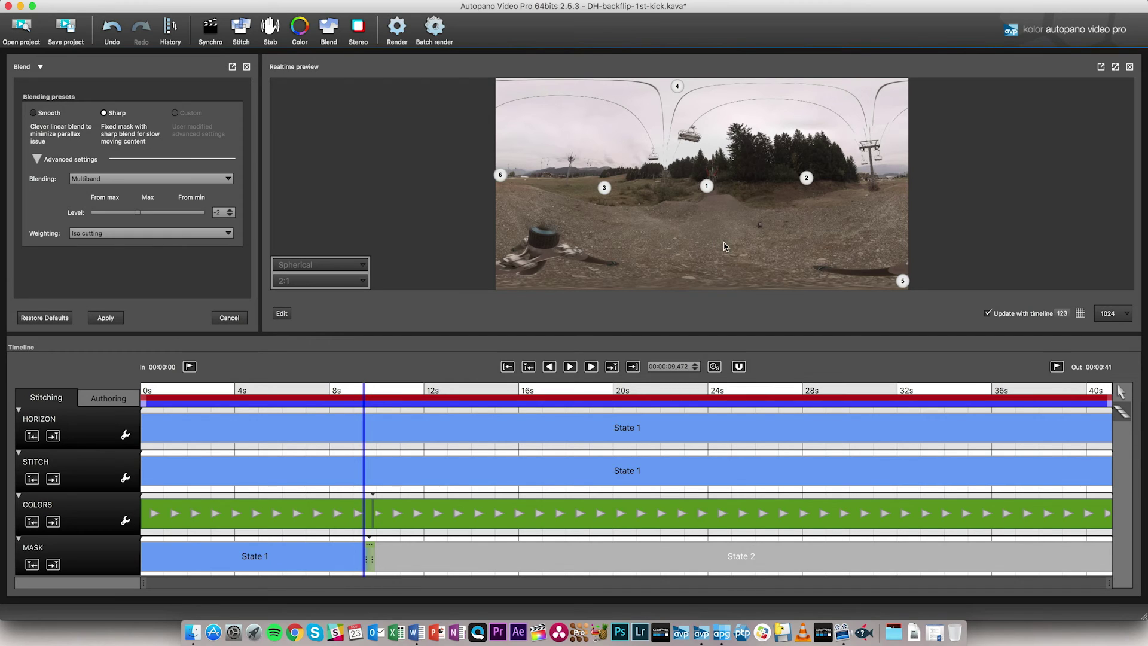
left_click(283, 314)
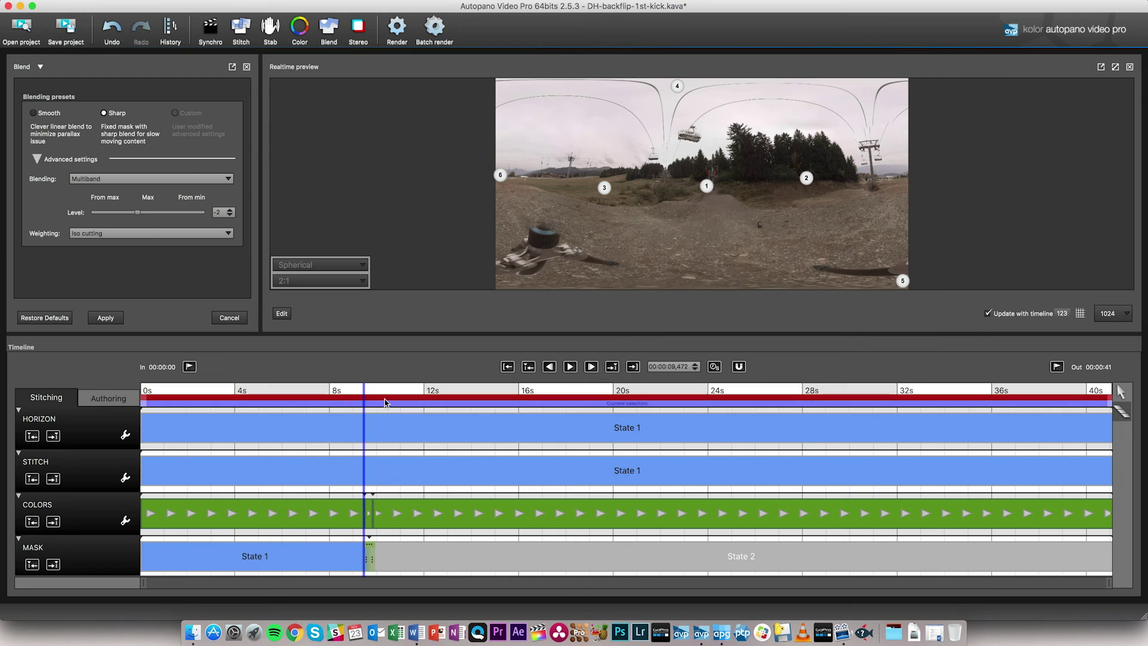
left_click(371, 393)
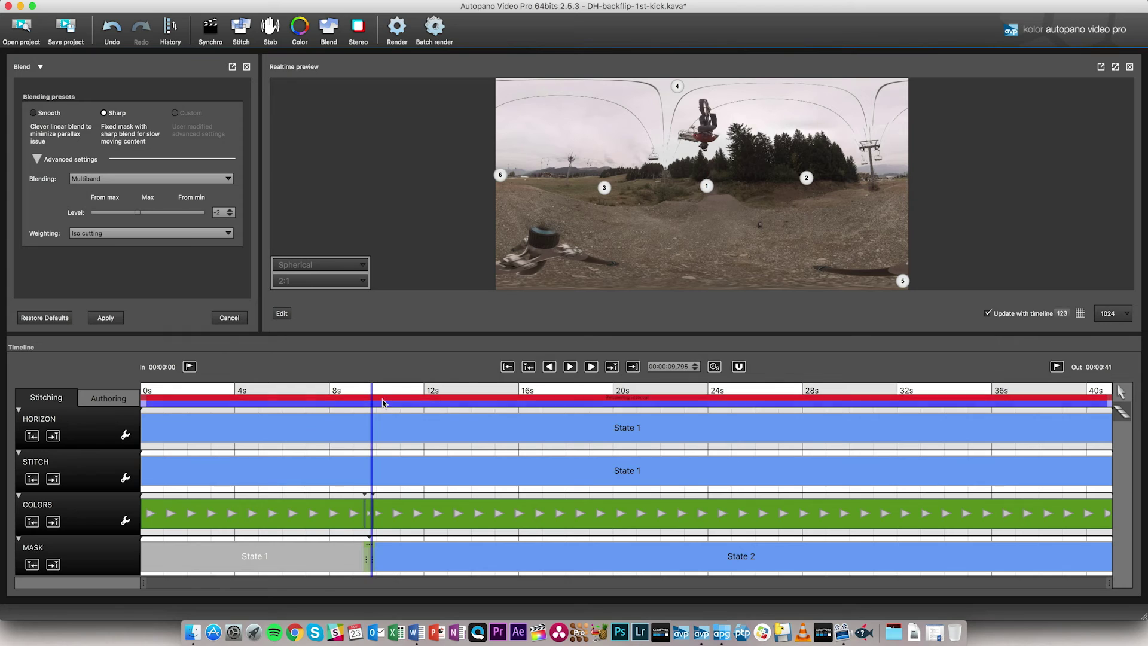
Open the mask of State 2 for editing and move one keeping marker from the zenith image onto the upside-down rider.
left_click(281, 314)
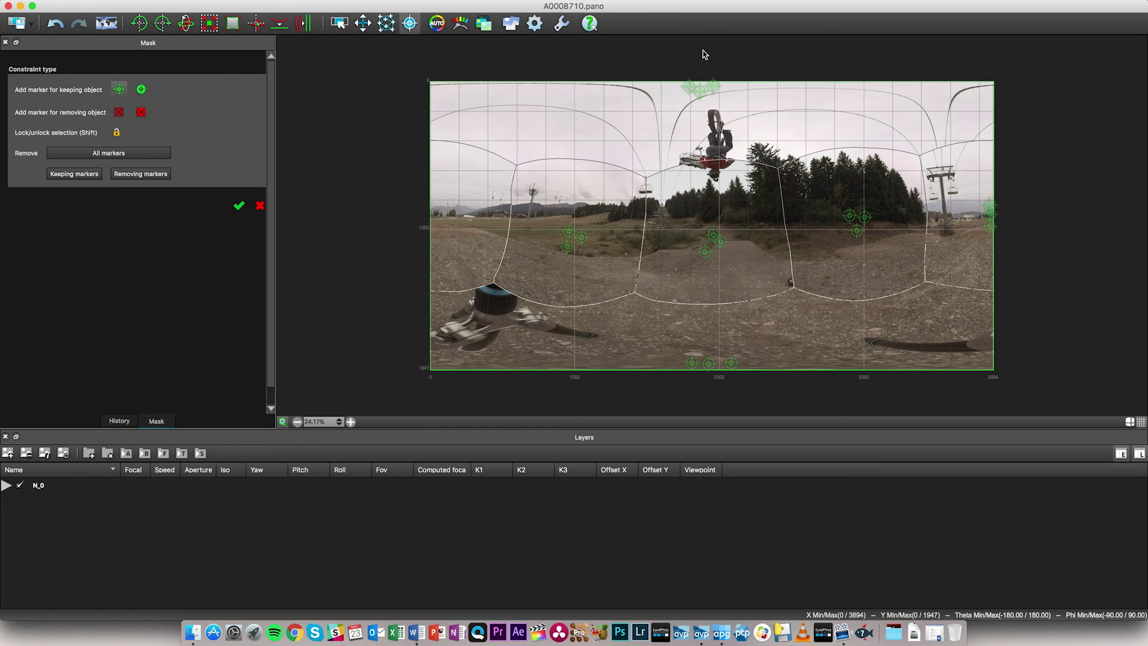
left_click_drag(700, 90, 716, 162)
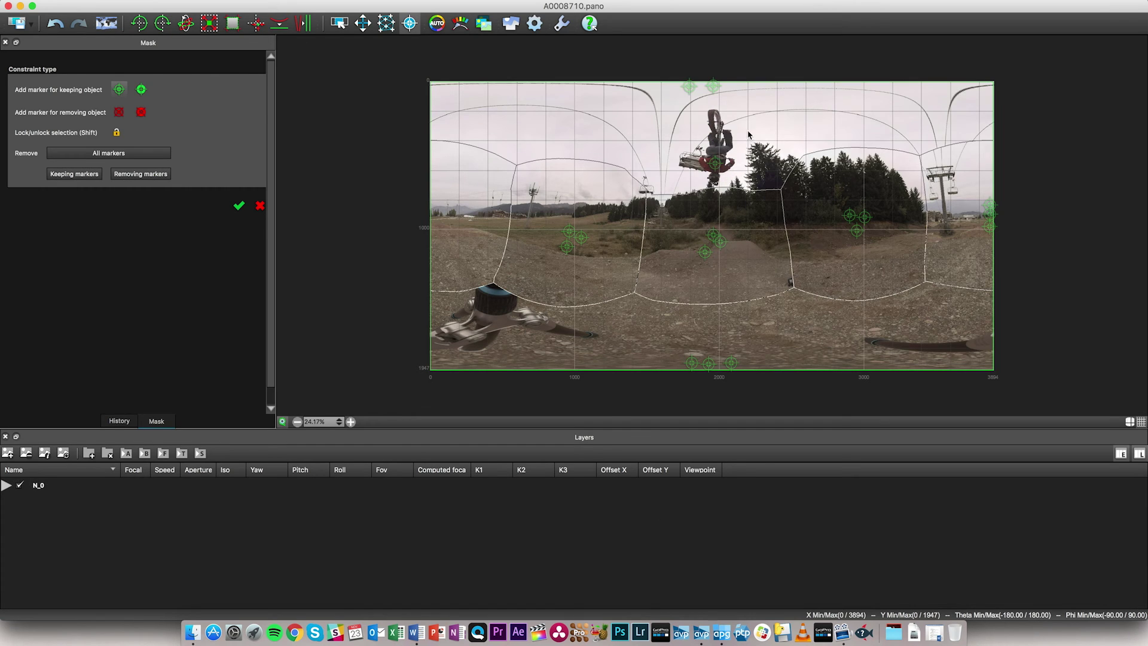
left_click(351, 422)
left_click(351, 421)
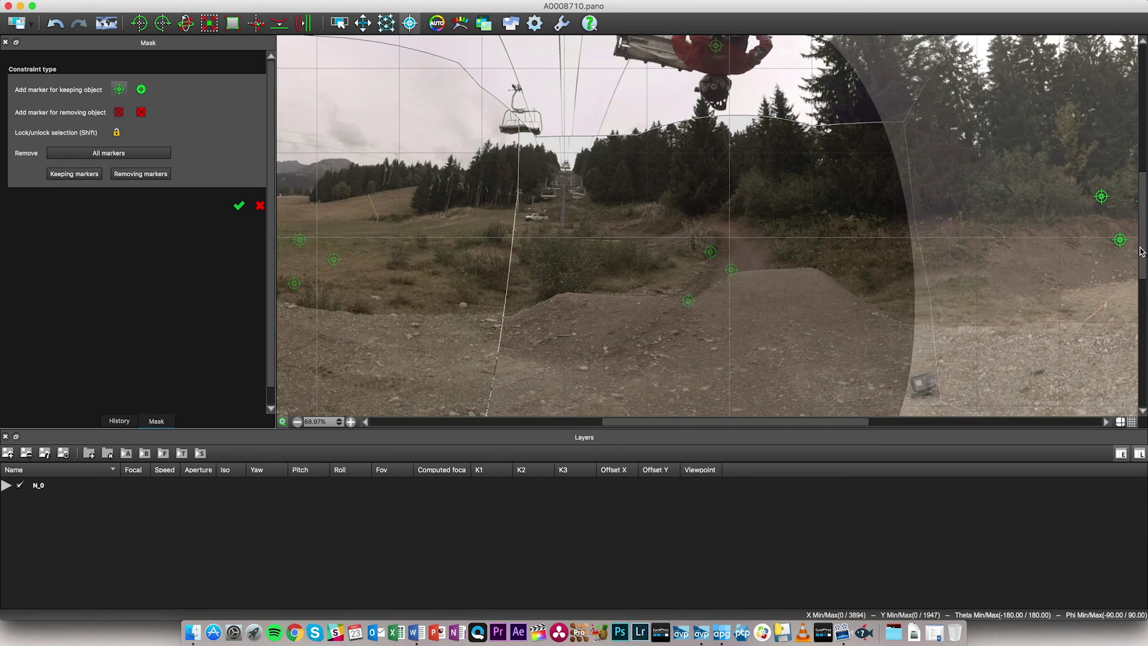
left_click_drag(1142, 251, 1143, 123)
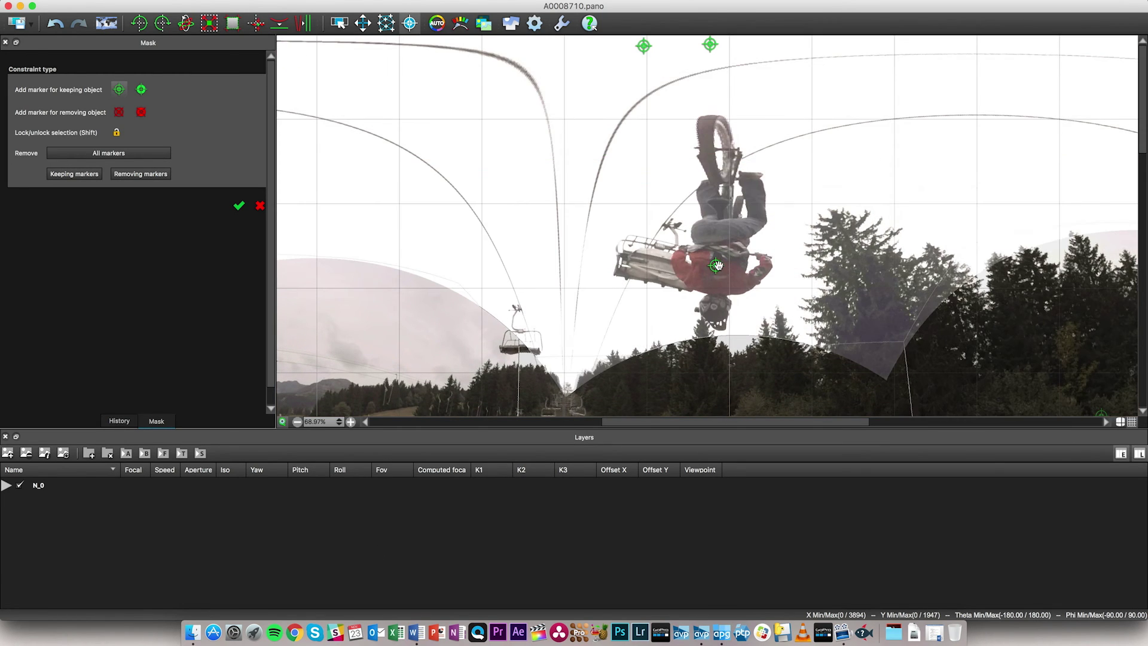
Compare the mask with the rider's keeping marker moved up to the sky, and put it back on his red jacket.
left_click_drag(716, 265, 638, 75)
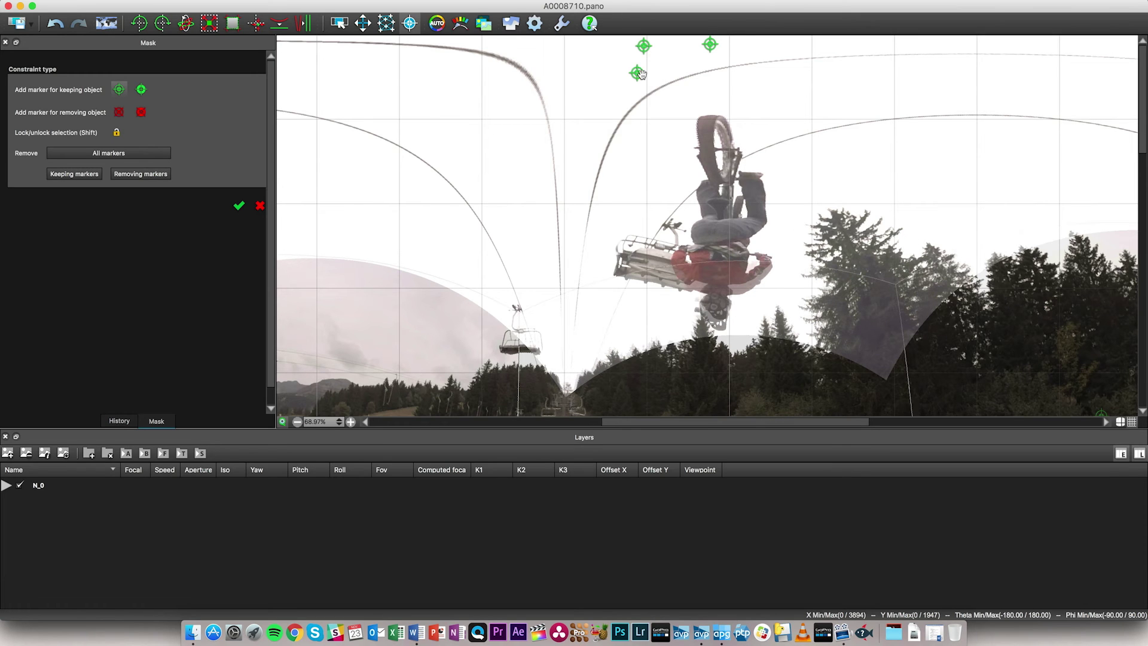
mouse_move(639, 73)
left_mouse_down()
mouse_move(668, 96)
mouse_move(717, 235)
left_mouse_up()
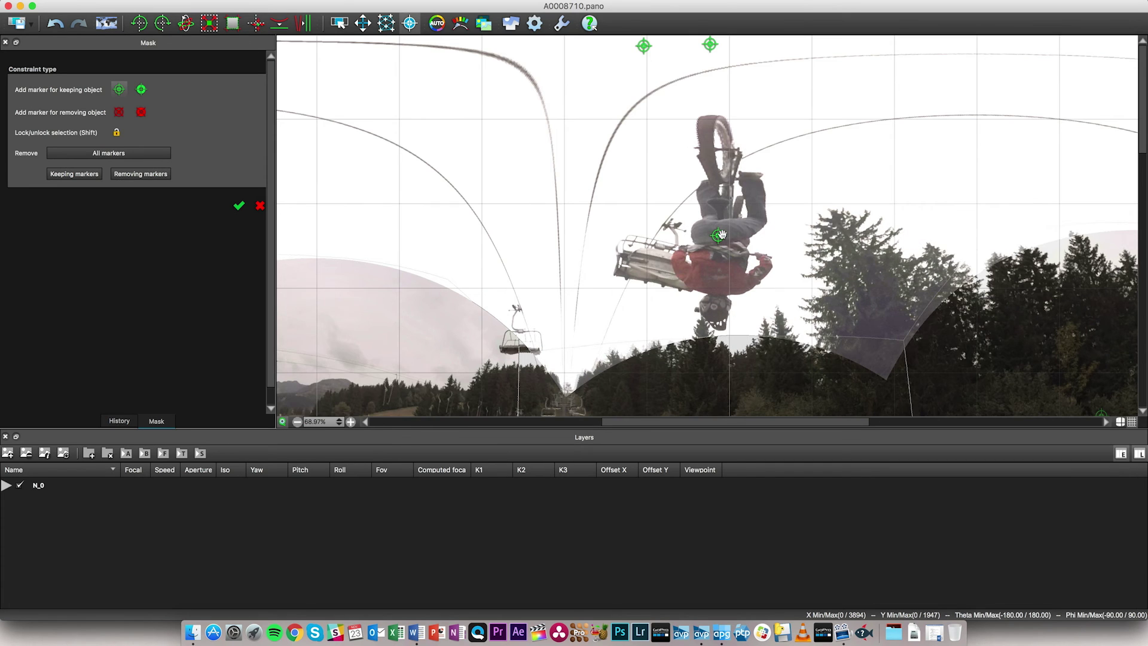
left_click_drag(721, 239, 720, 257)
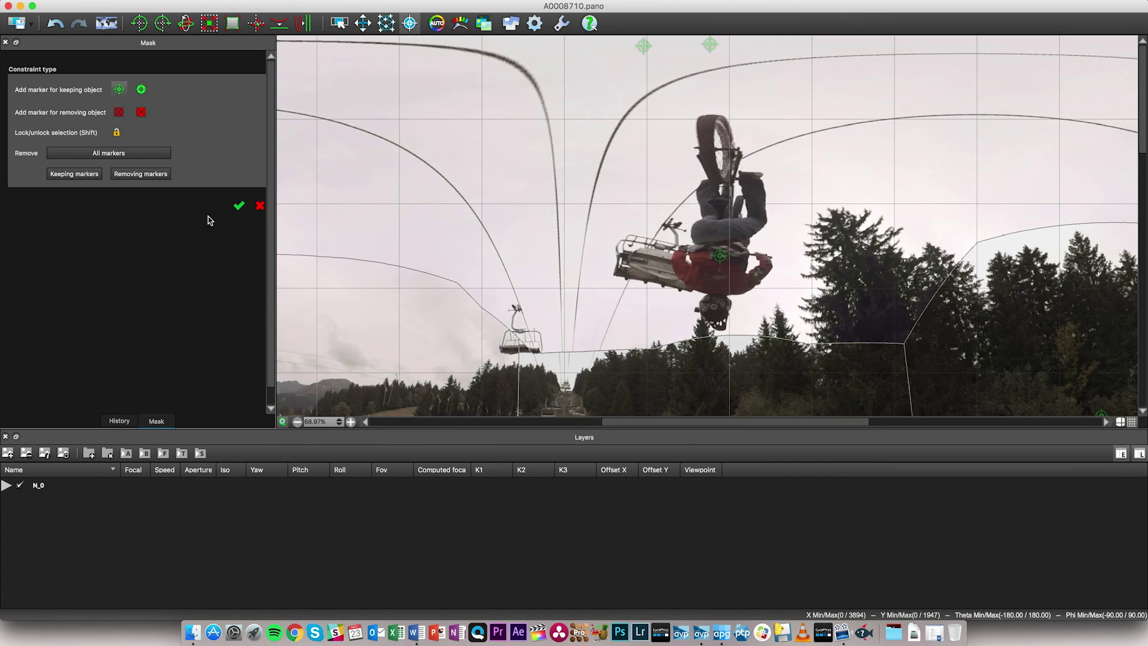
Apply the State 2 mask markers, save the panorama and return to the Autopano Video Pro project.
left_click(240, 207)
left_click(21, 24)
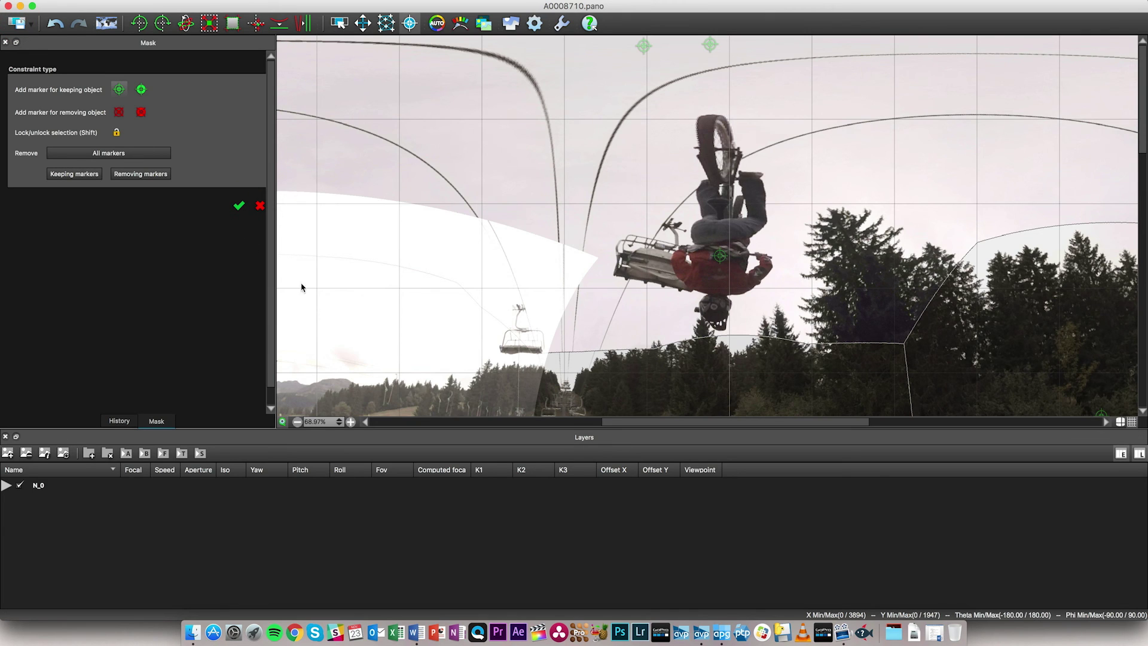
left_click(696, 625)
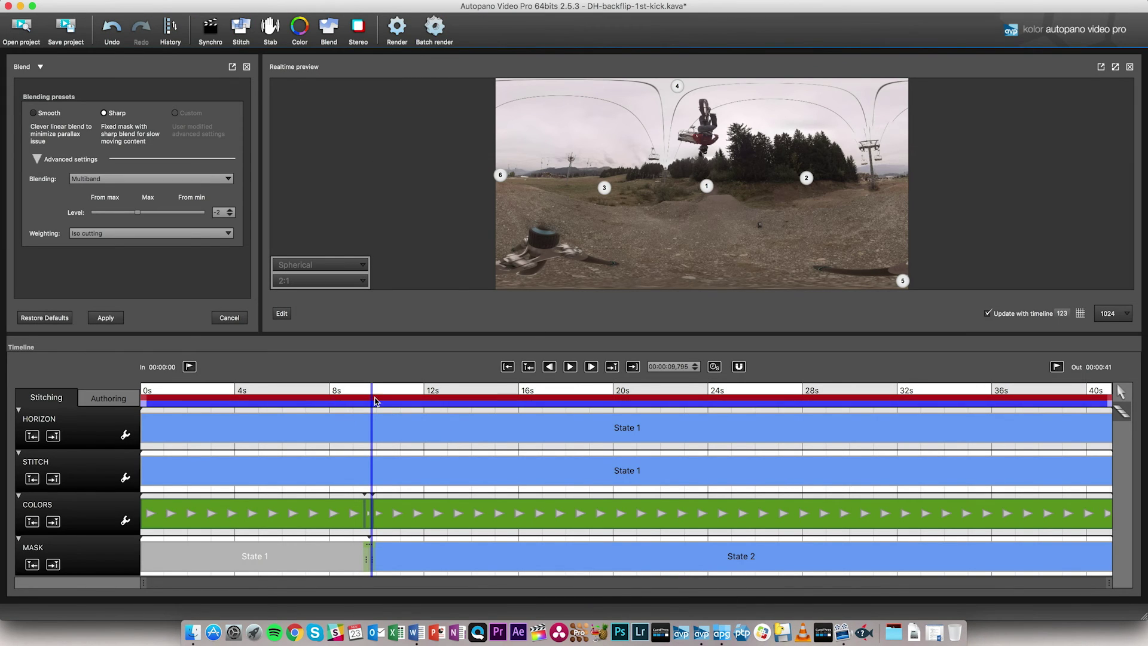
Widen the MASK track transition between State 1 and State 2 so it starts at about 8.8 s.
mouse_move(610, 334)
left_mouse_down()
mouse_move(609, 375)
mouse_move(610, 338)
left_mouse_up()
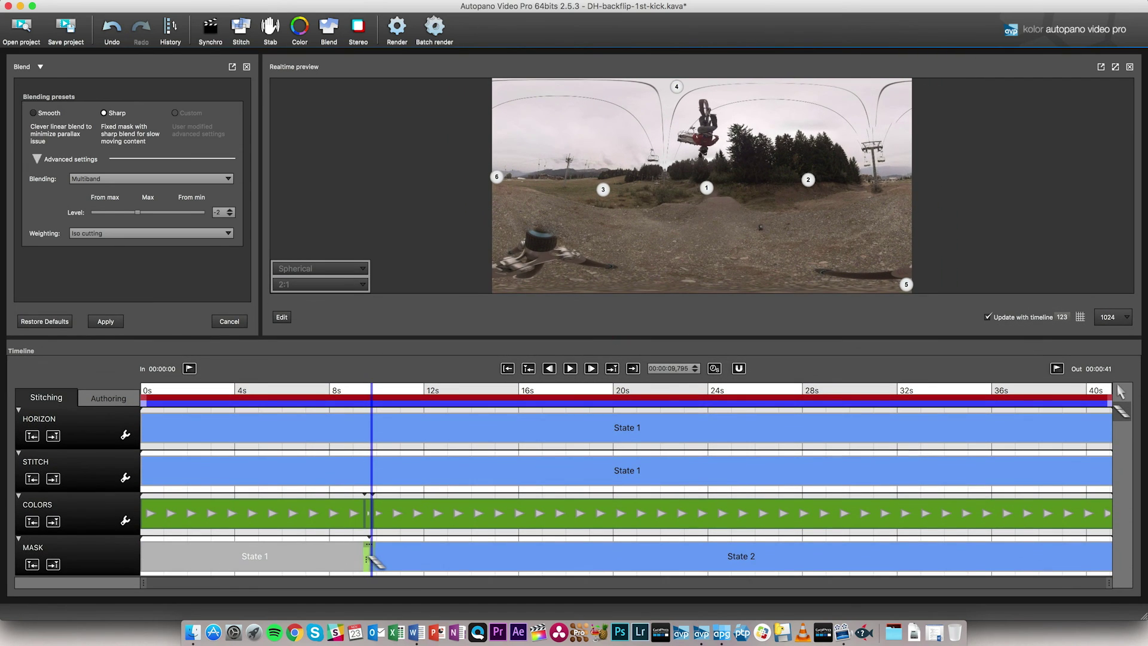
mouse_move(374, 562)
left_mouse_down()
mouse_move(357, 562)
mouse_move(373, 563)
left_mouse_up()
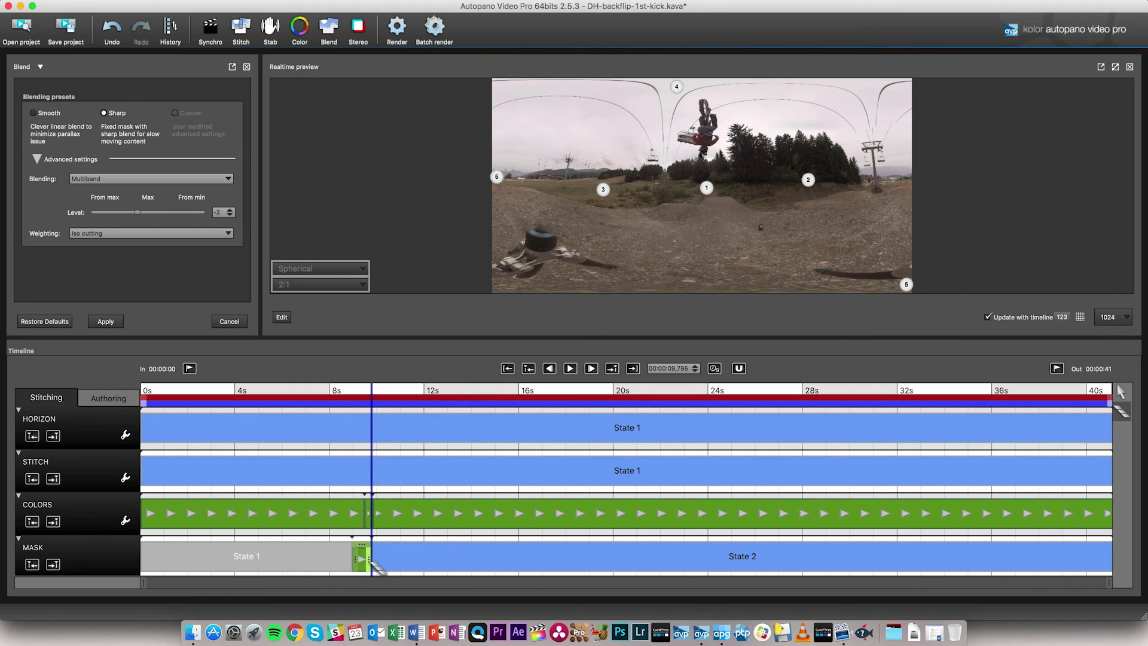
left_click_drag(359, 563, 357, 563)
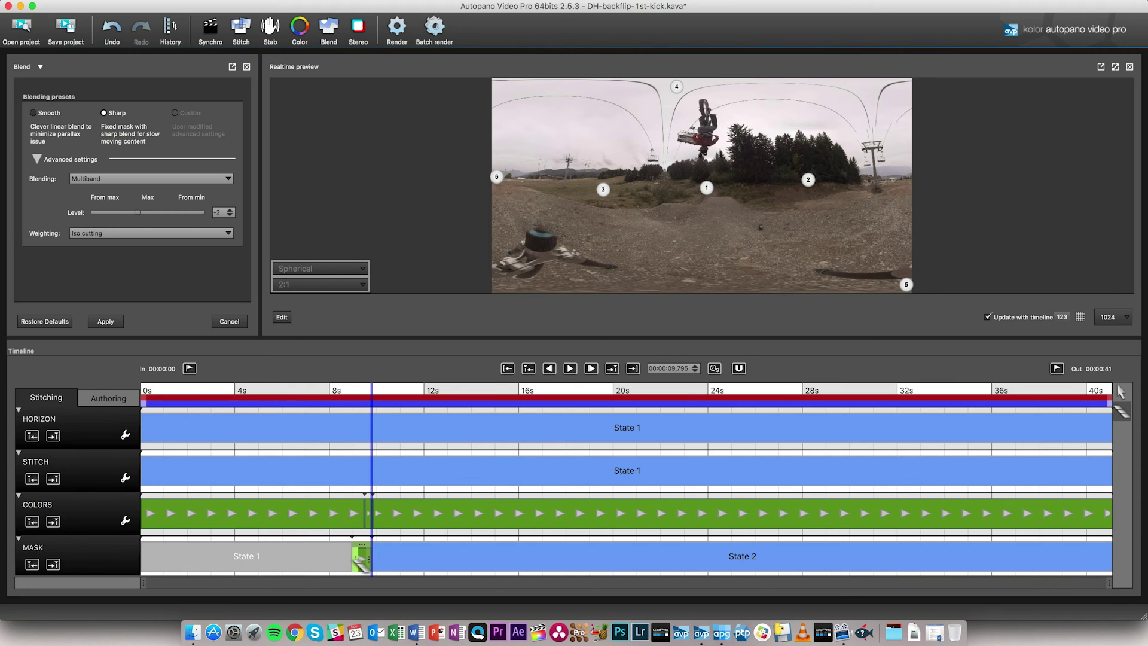
Play the jump from about 8.4 s in the full-screen preview to check the mask transition, and pause at about 12 s.
left_click(338, 391)
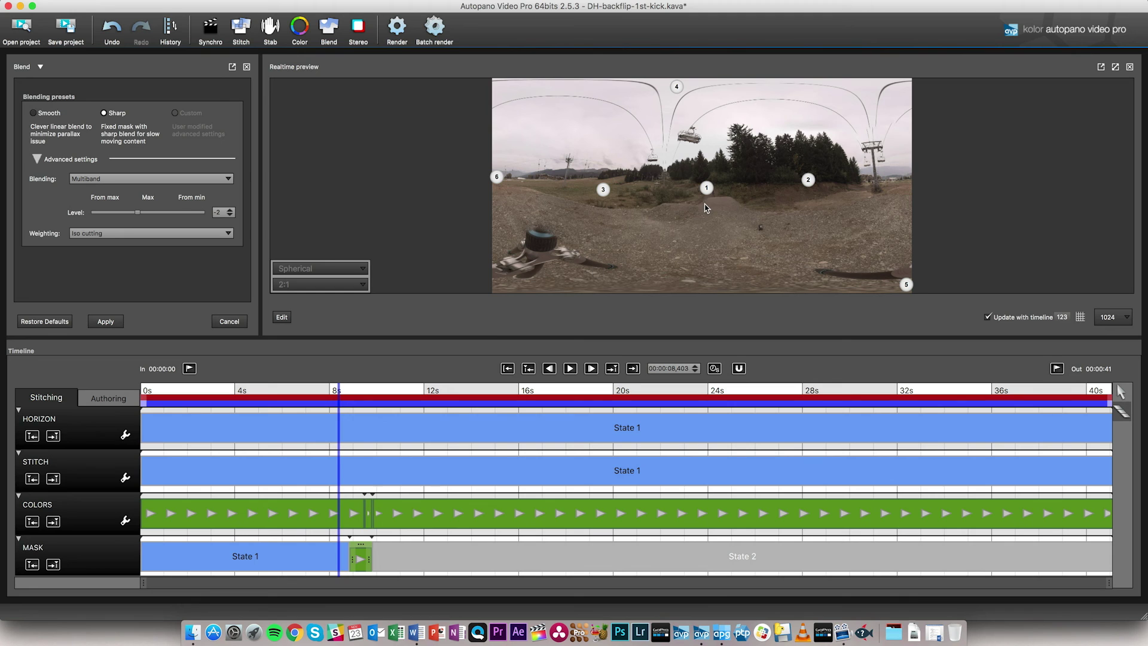
double_click(758, 243)
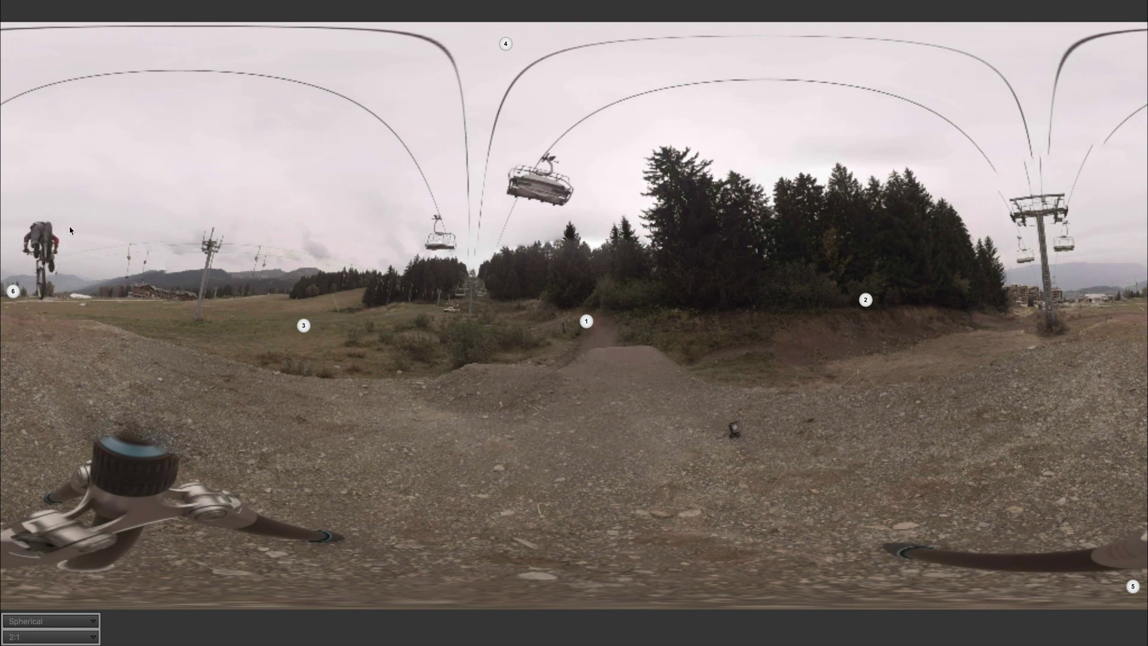
double_click(684, 328)
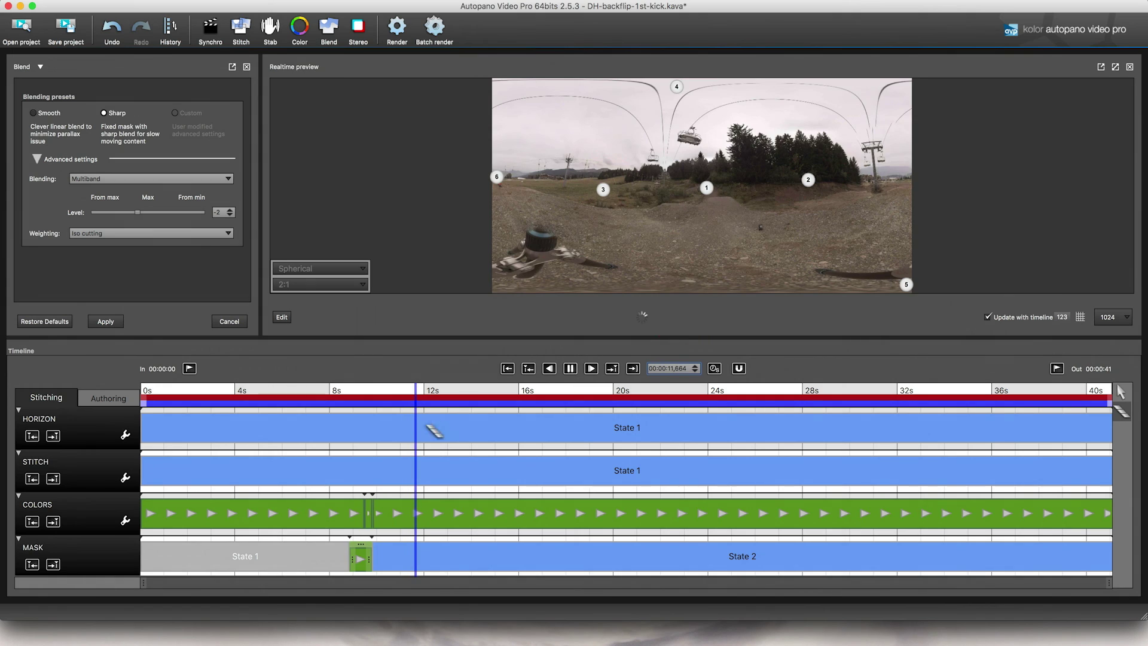
left_click(569, 369)
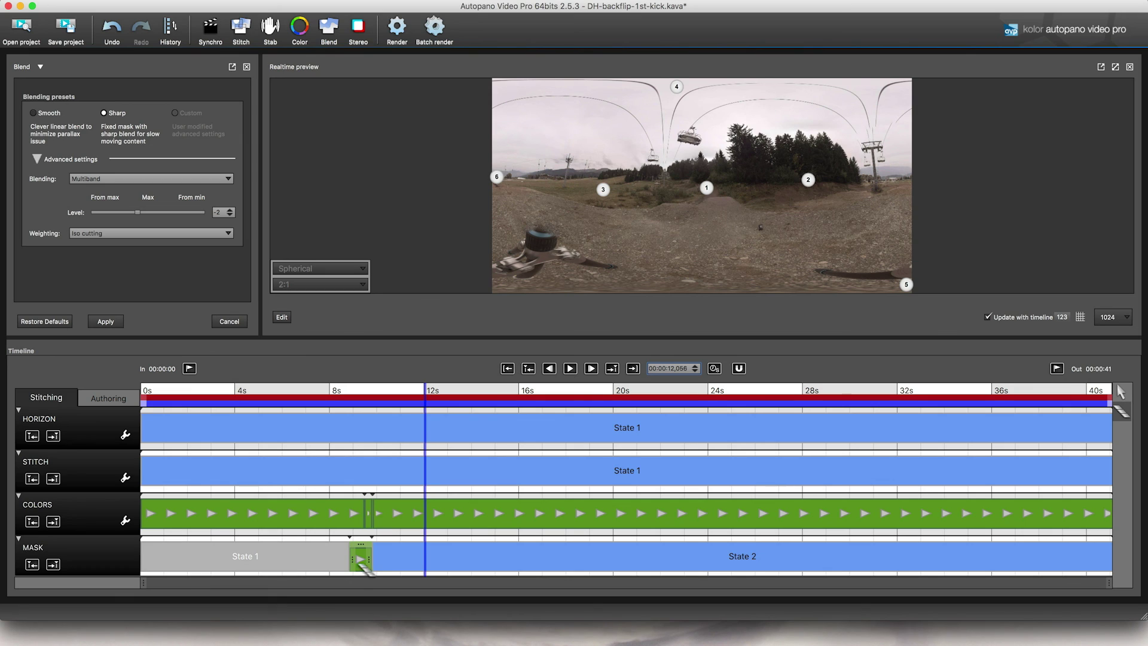
Adjust the MASK track transition between State 1 and State 2 to run from about 8 s to 9.6 s.
mouse_move(369, 566)
left_mouse_down()
mouse_move(333, 562)
mouse_move(367, 562)
left_mouse_up()
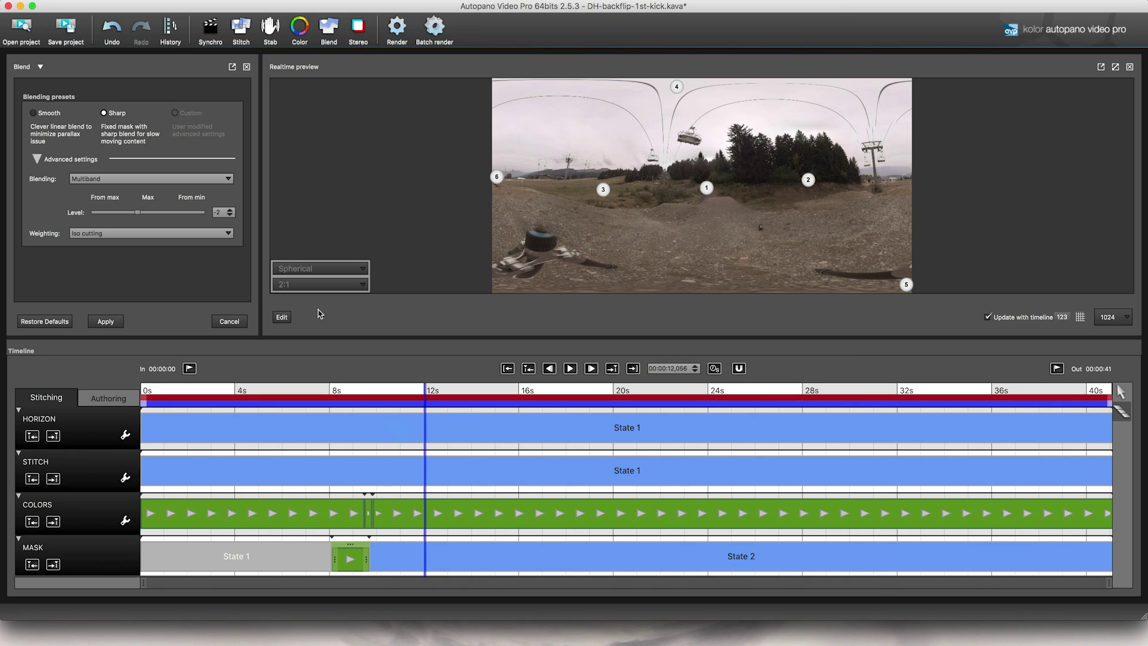
left_click(459, 323)
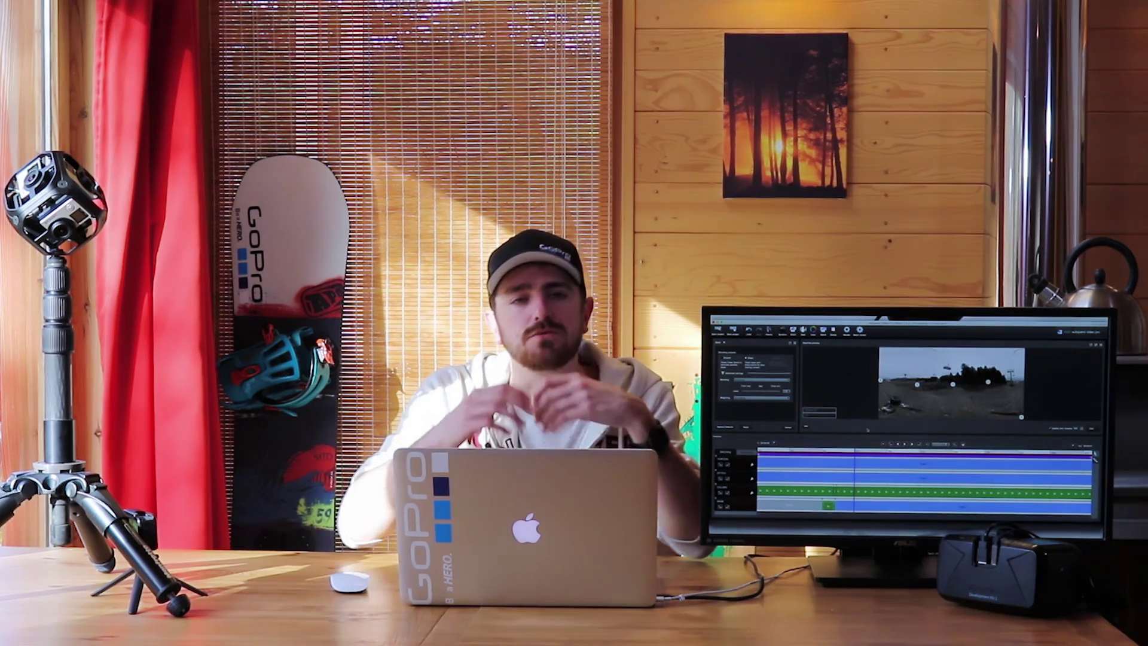